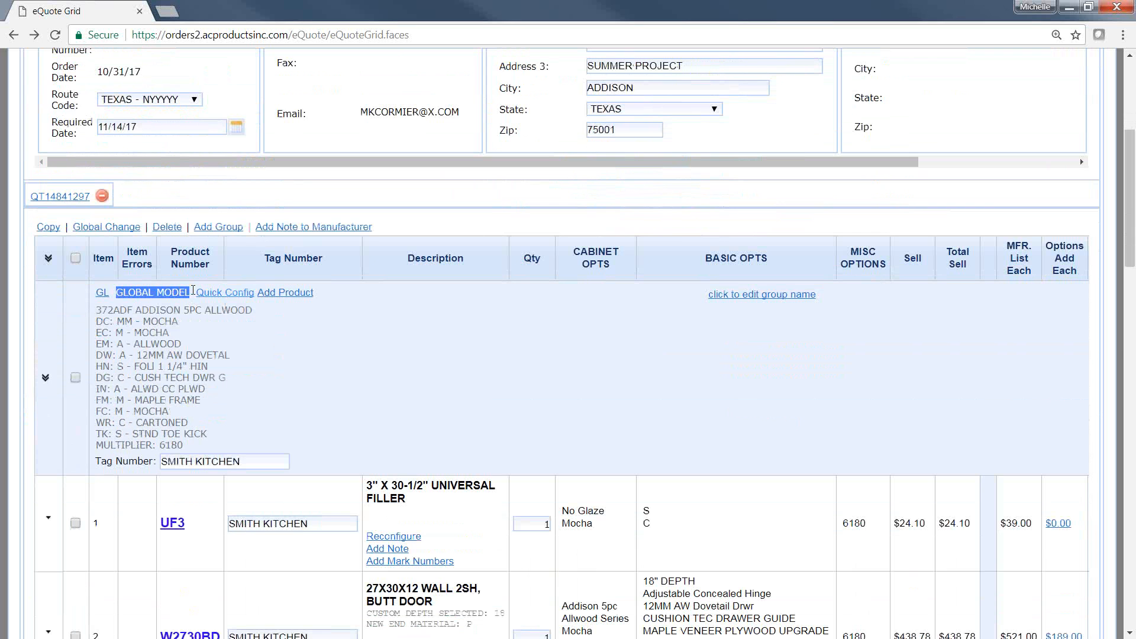
Step: Examine the global model's Quick Config and Add Product options and its list of configured cabinet specifications
{"action": "left_click", "coordinate": [193, 290]}
{"action": "left_click_drag", "start_coordinate": [193, 290], "coordinate": [327, 295]}
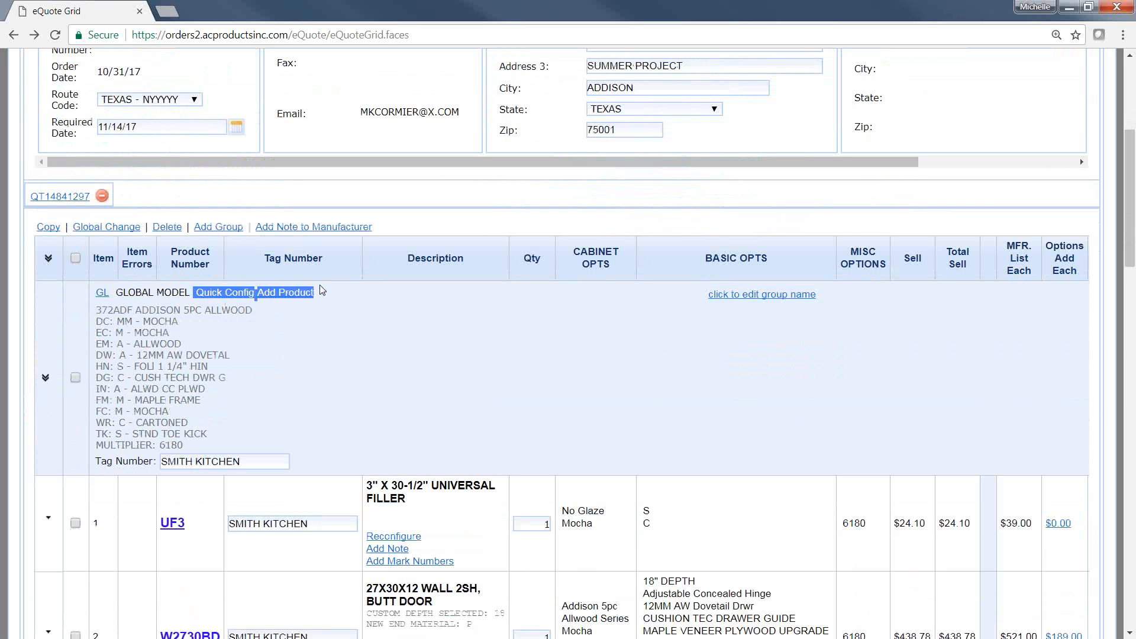
{"action": "left_click", "coordinate": [327, 295]}
{"action": "left_click_drag", "start_coordinate": [198, 296], "coordinate": [316, 296]}
{"action": "left_click", "coordinate": [258, 310]}
{"action": "left_click", "coordinate": [306, 308]}
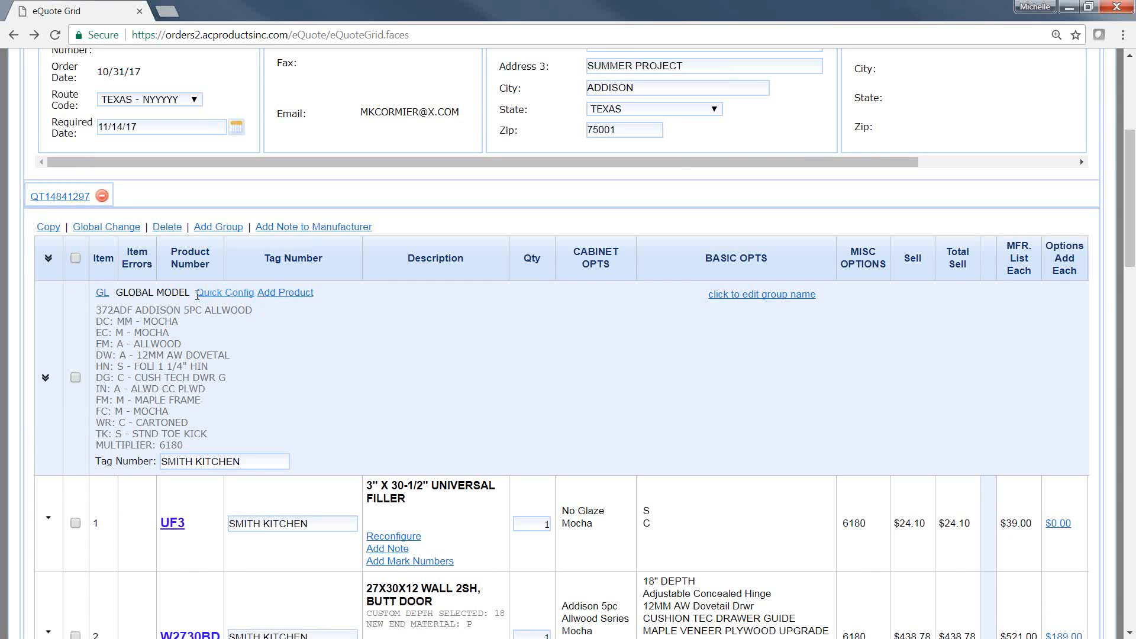
{"action": "left_click_drag", "start_coordinate": [197, 295], "coordinate": [255, 294]}
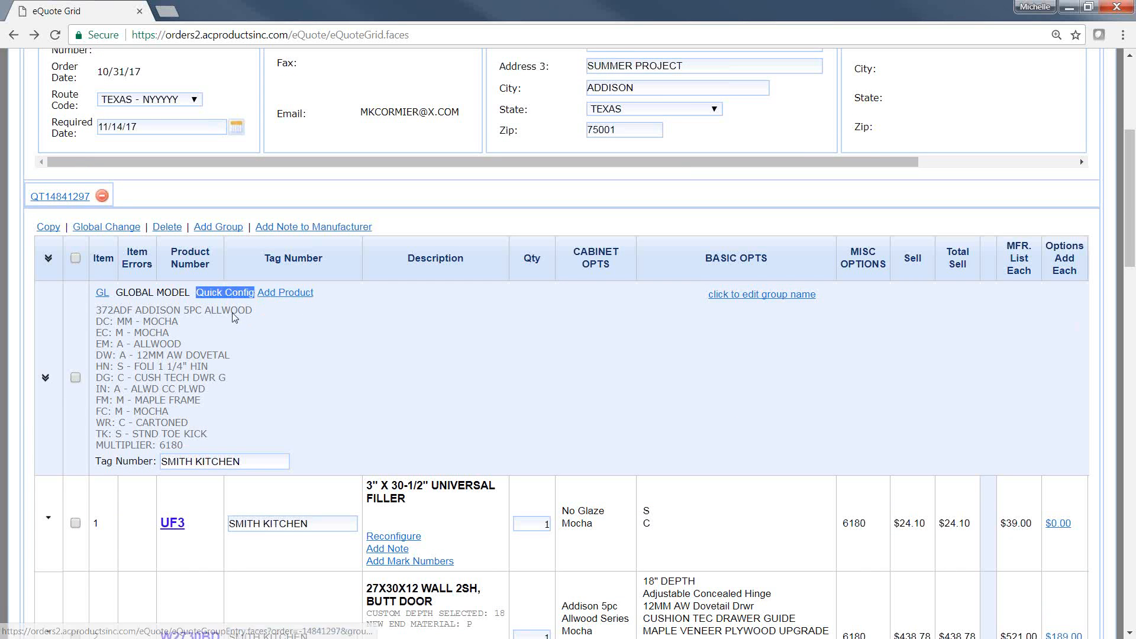
{"action": "left_click", "coordinate": [244, 330]}
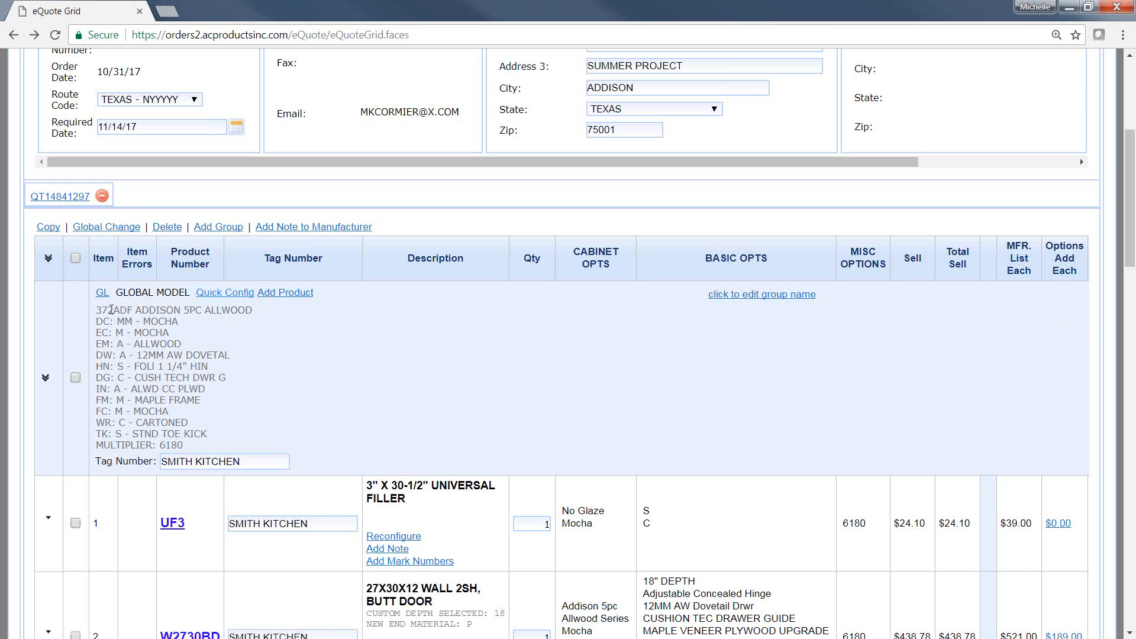
{"action": "left_click_drag", "start_coordinate": [100, 308], "coordinate": [231, 442]}
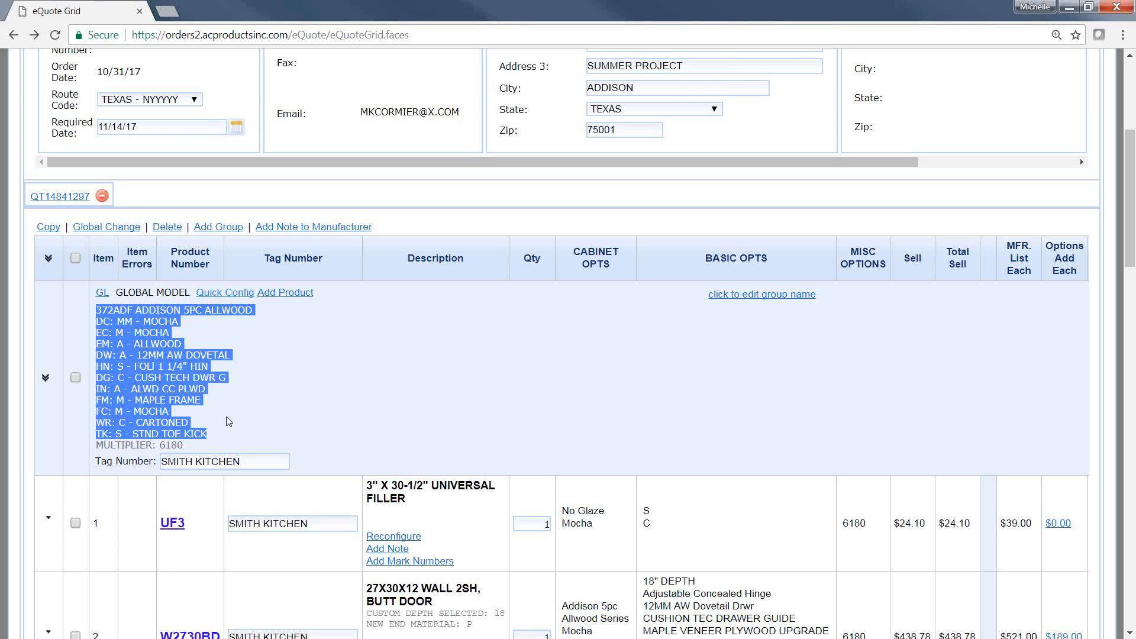
{"action": "left_click", "coordinate": [226, 335]}
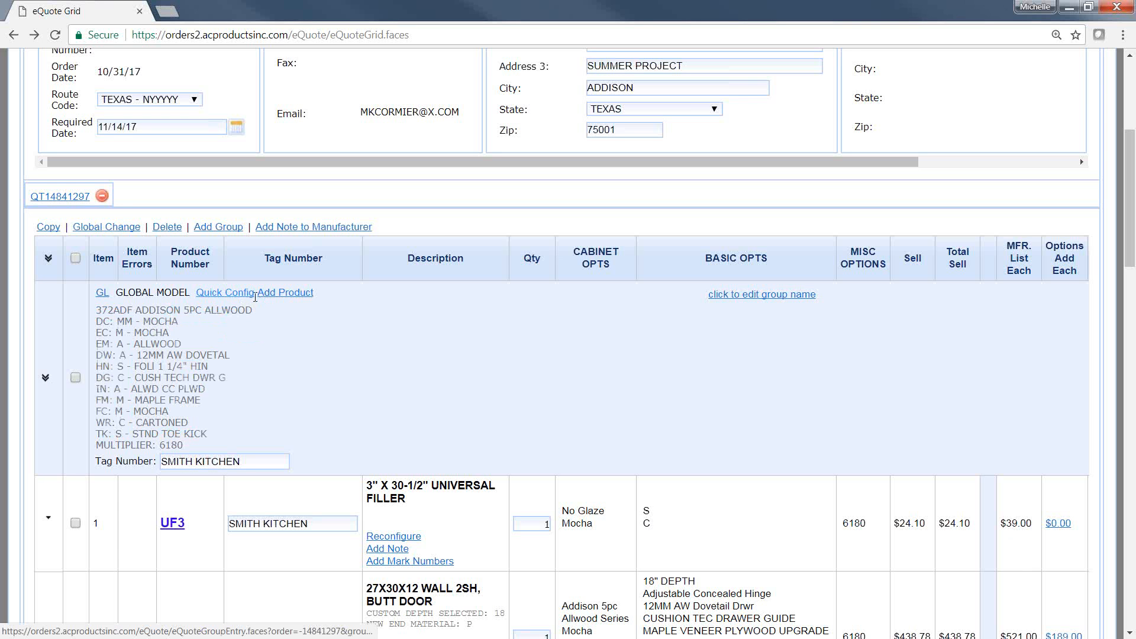
{"action": "left_click_drag", "start_coordinate": [256, 296], "coordinate": [316, 301]}
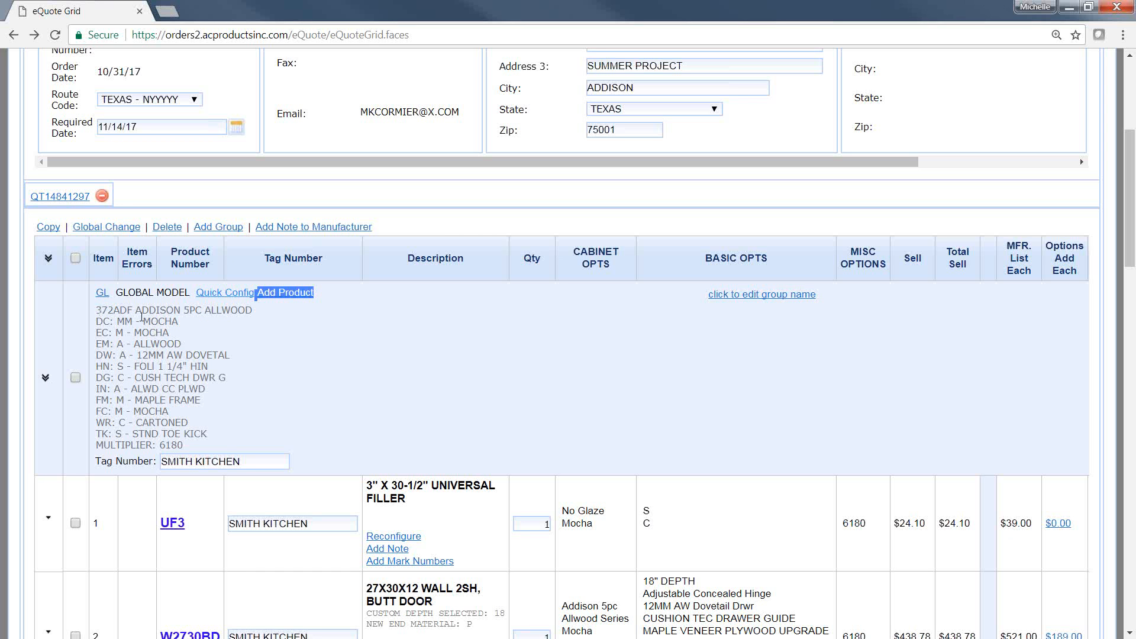
{"action": "left_click_drag", "start_coordinate": [140, 320], "coordinate": [208, 435]}
{"action": "left_click", "coordinate": [255, 396]}
{"action": "left_click_drag", "start_coordinate": [140, 316], "coordinate": [217, 439]}
{"action": "left_click", "coordinate": [290, 415]}
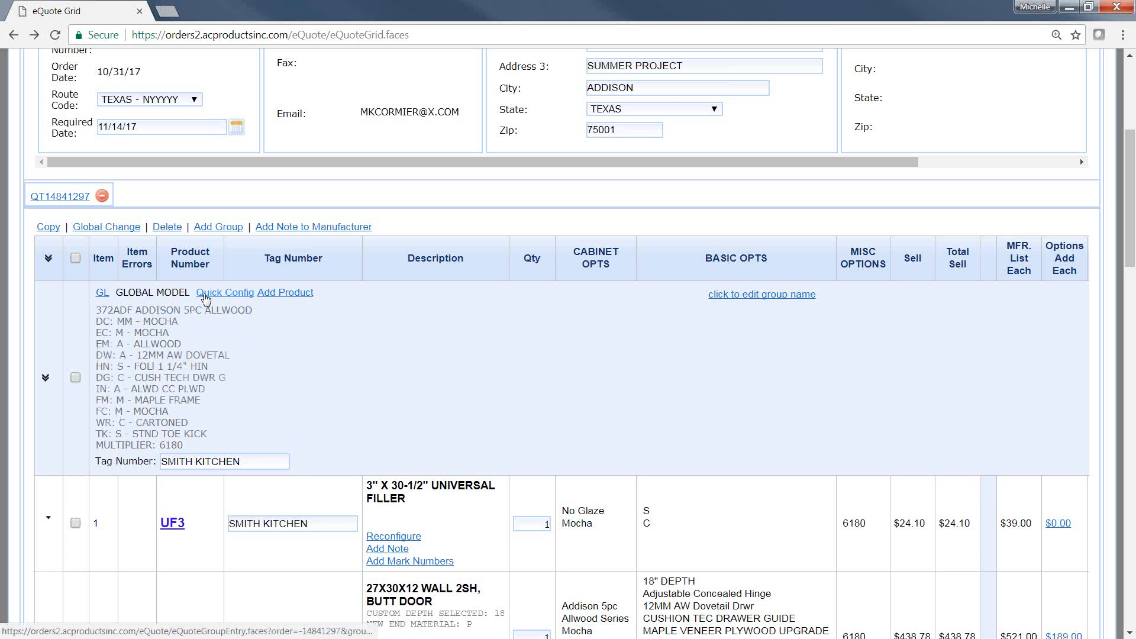
Step: Add product B12L to the global model's group through Quick Config
{"action": "left_click", "coordinate": [210, 294]}
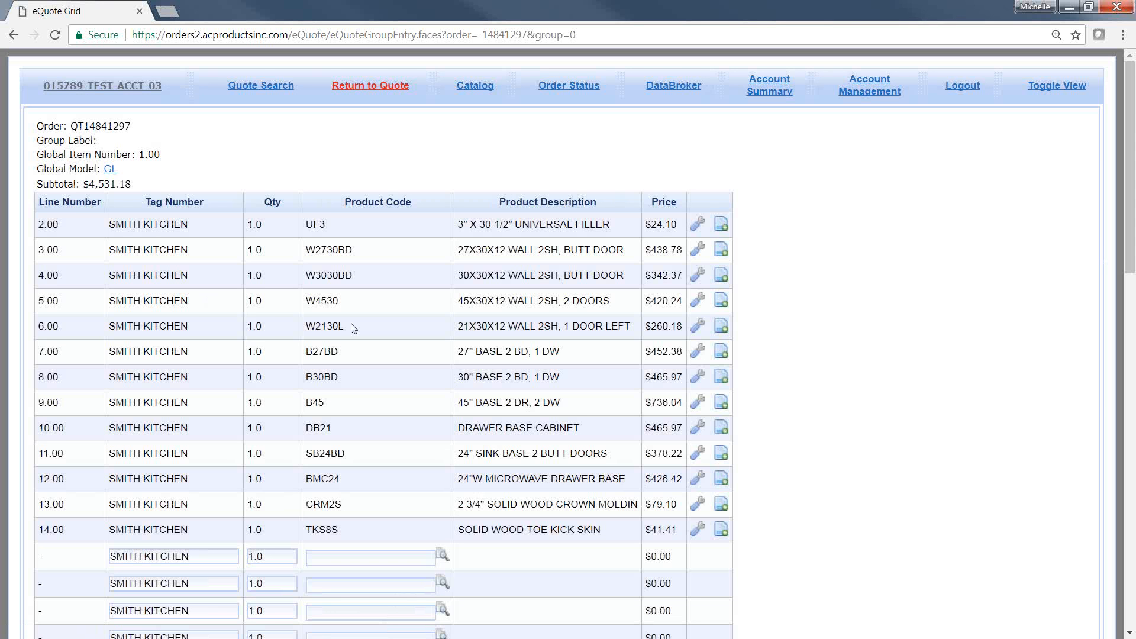
{"action": "scroll", "coordinate": [353, 328], "scroll_direction": "down", "scroll_amount": 1}
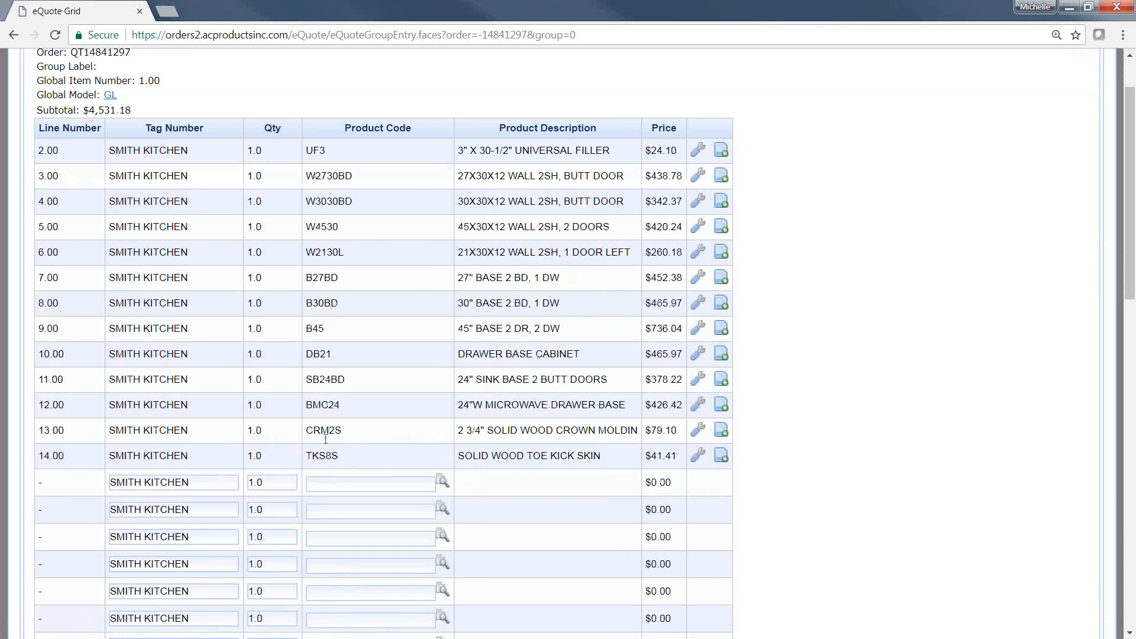
{"action": "left_click", "coordinate": [330, 484]}
{"action": "scroll", "coordinate": [332, 481], "scroll_direction": "down", "scroll_amount": 3}
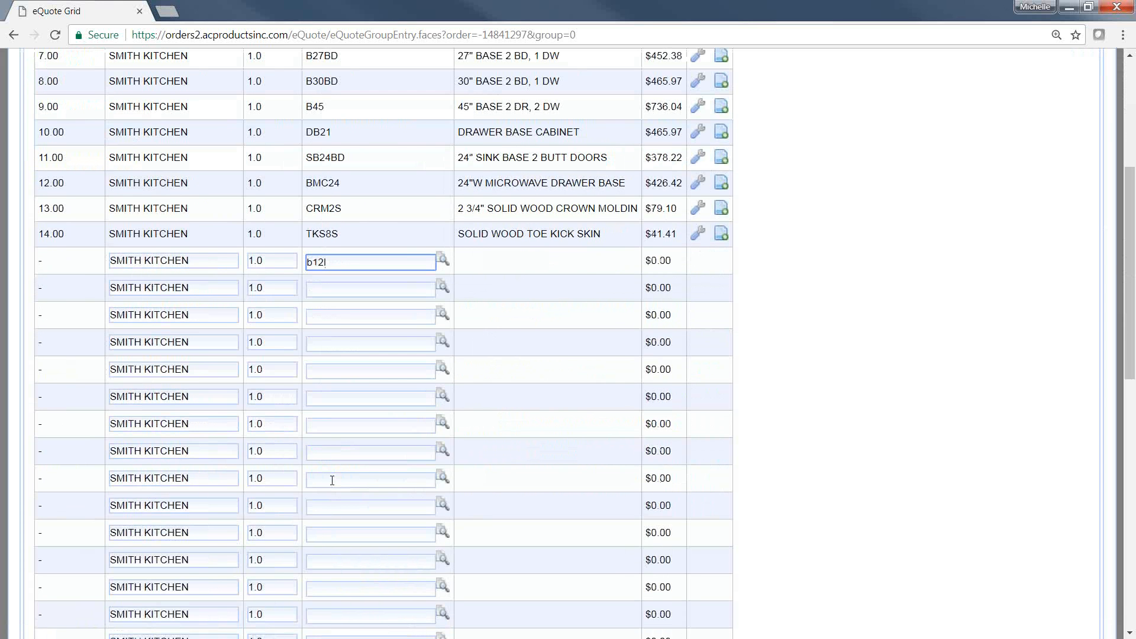
{"action": "scroll", "coordinate": [332, 481], "scroll_direction": "down", "scroll_amount": 9}
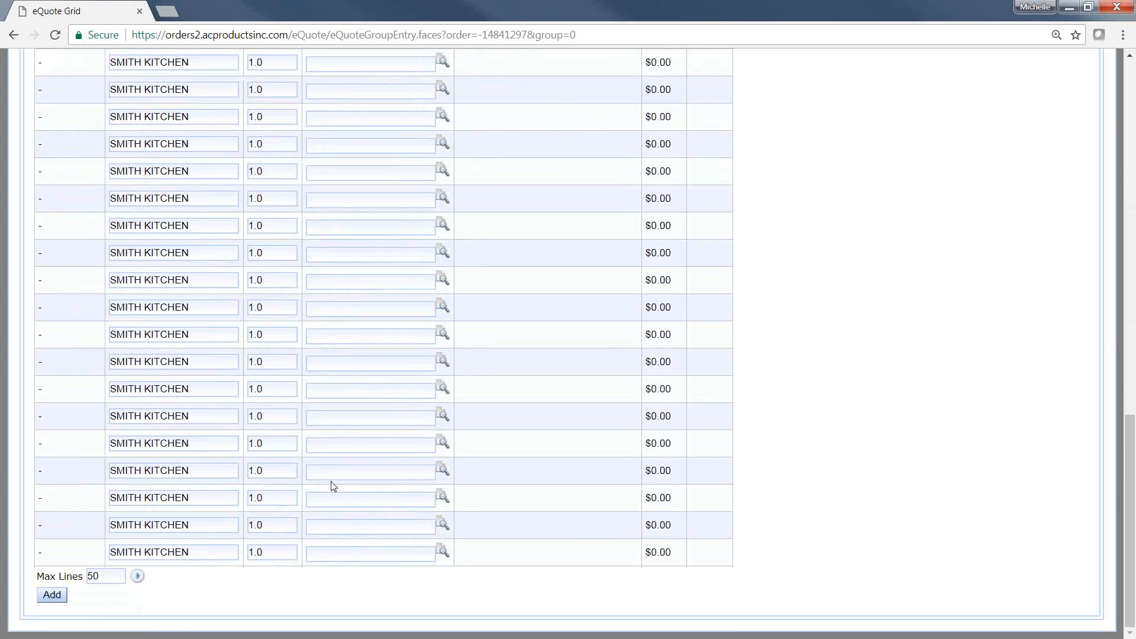
{"action": "left_click", "coordinate": [53, 595]}
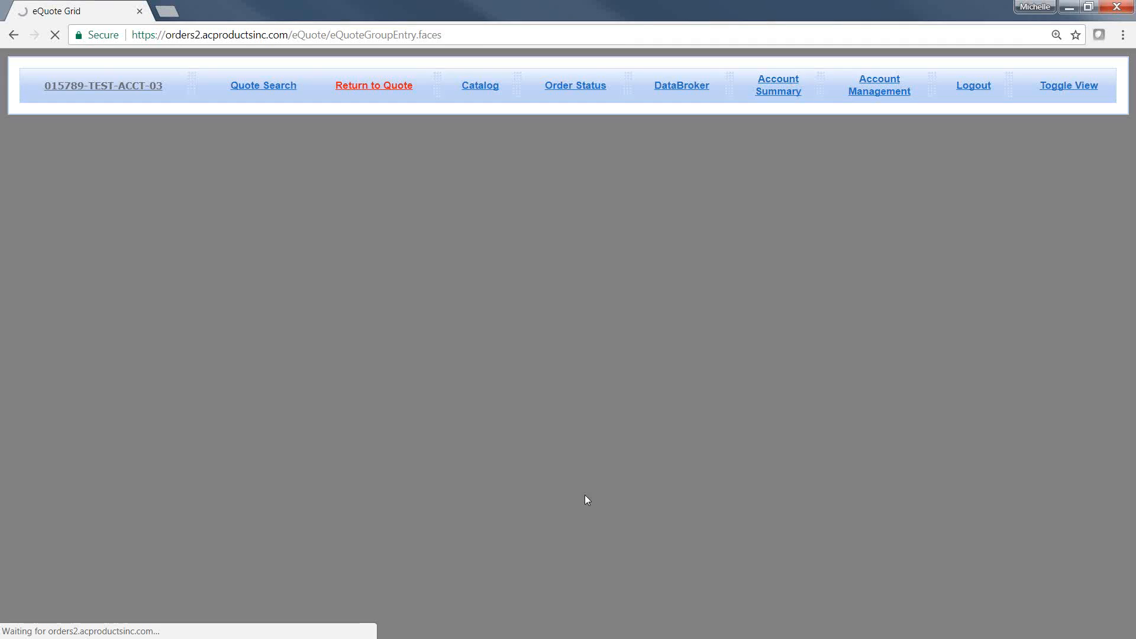
Step: Enter product codes W1230L and SB30 in the next two empty entry lines
{"action": "scroll", "coordinate": [444, 494], "scroll_direction": "down", "scroll_amount": 4}
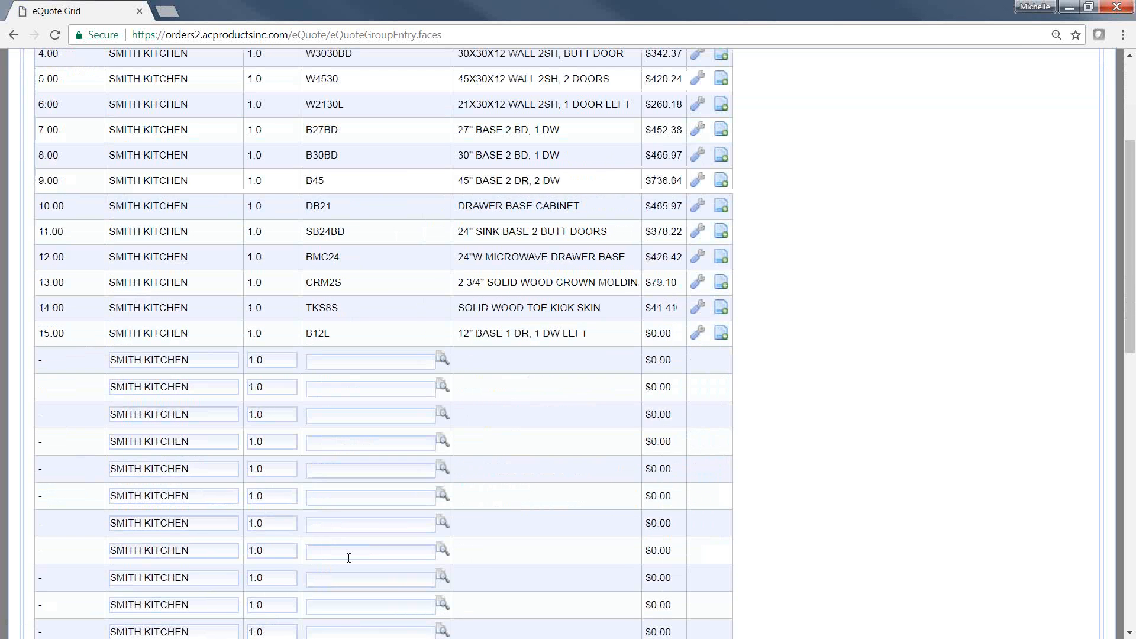
{"action": "left_click", "coordinate": [323, 359]}
{"action": "type", "text": "w1230l"}
{"action": "left_click", "coordinate": [333, 388]}
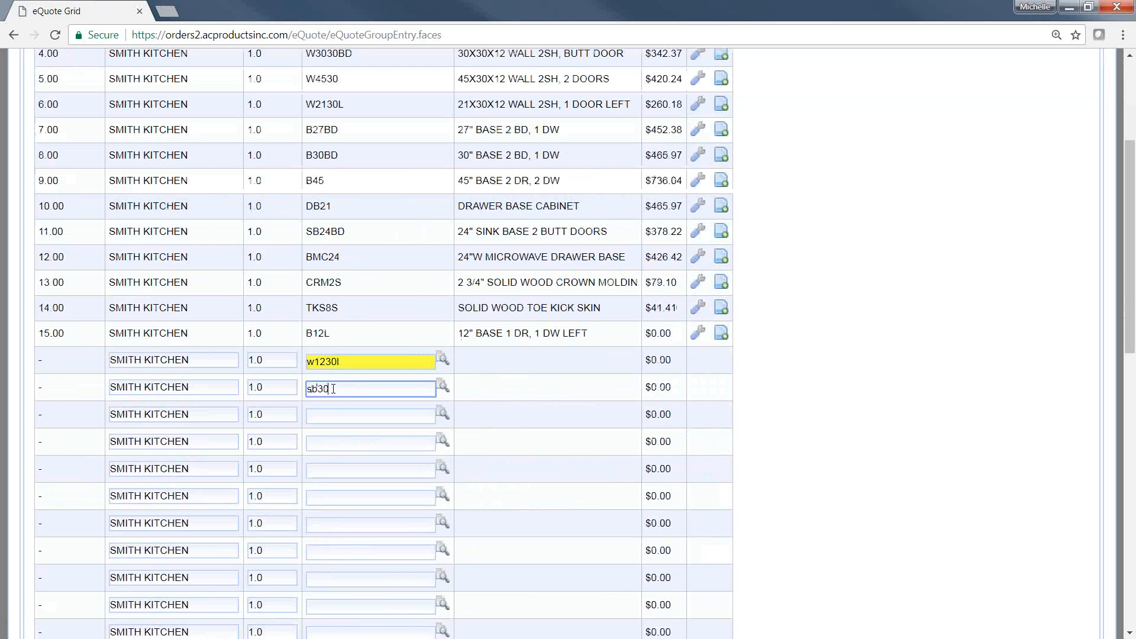
{"action": "left_click", "coordinate": [339, 413]}
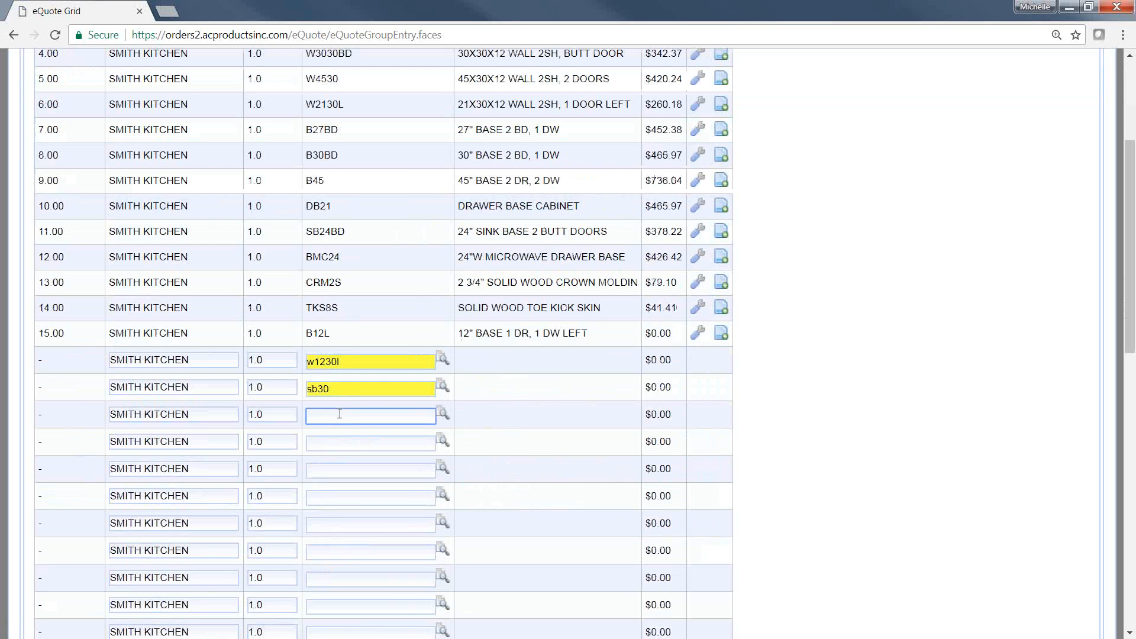
Step: Search the product numbers for "cckit", view the fourth page of results, and close the search without selecting anything
{"action": "left_click", "coordinate": [444, 418]}
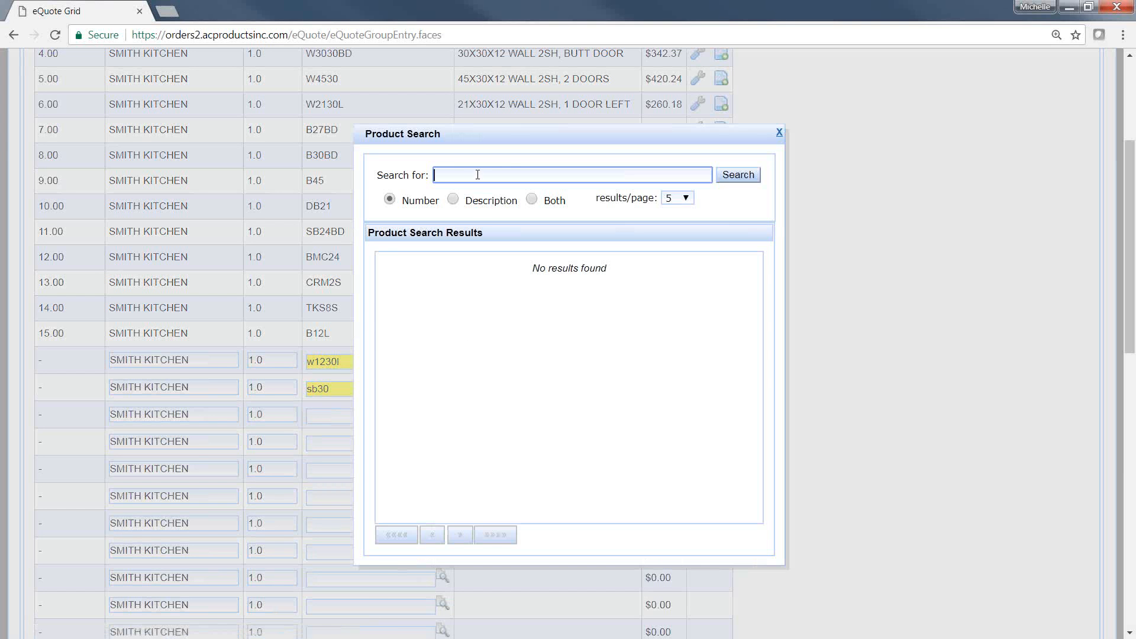
{"action": "type", "text": "cckit"}
{"action": "left_click", "coordinate": [734, 176]}
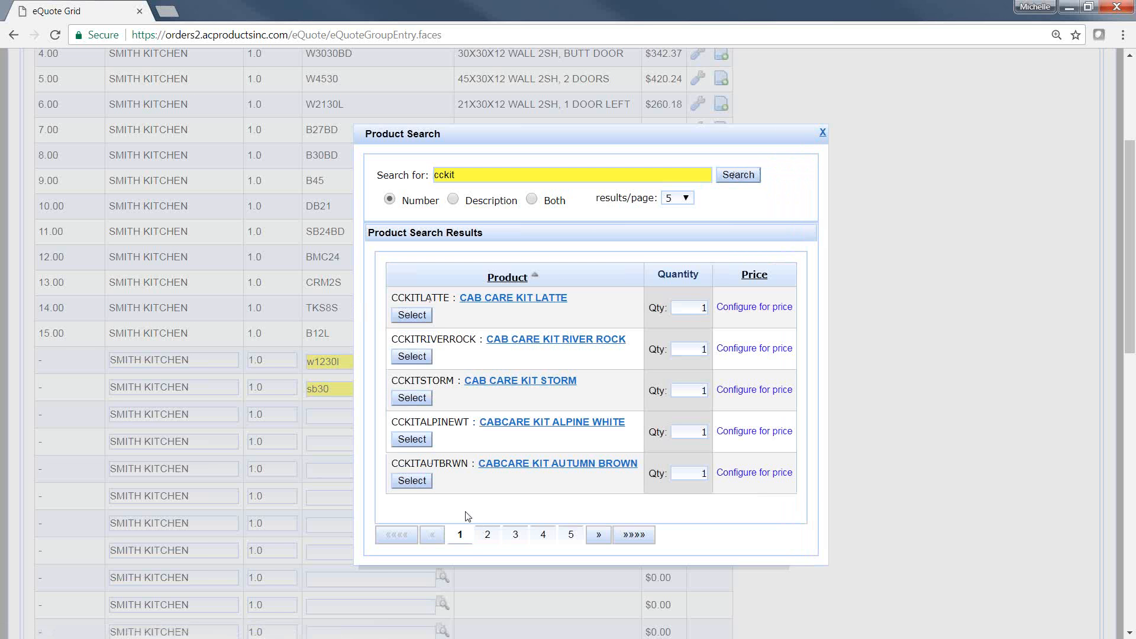
{"action": "left_click", "coordinate": [544, 540]}
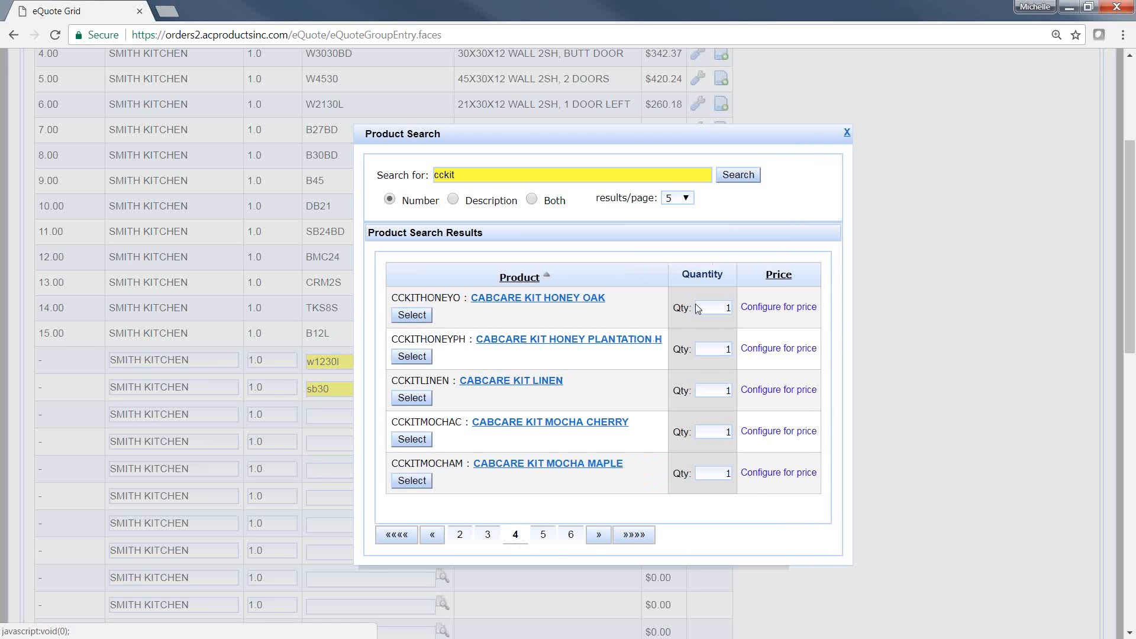
{"action": "left_click", "coordinate": [847, 133]}
Step: Add the entered W1230L and SB30 lines to the group and return to the quote
{"action": "left_click", "coordinate": [408, 420]}
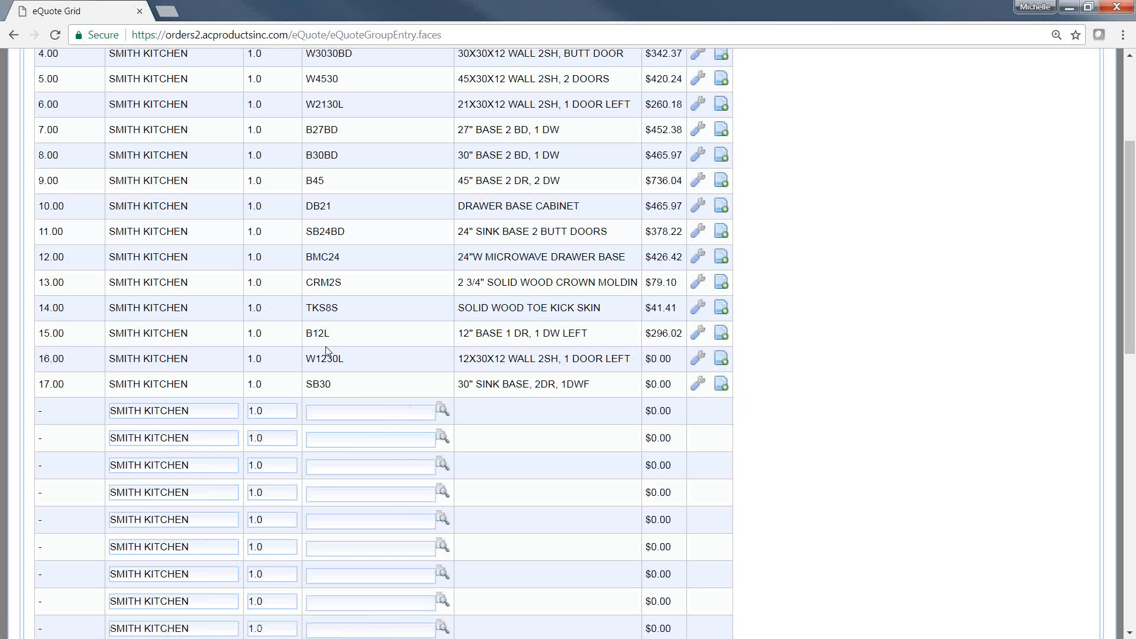
{"action": "scroll", "coordinate": [418, 392], "scroll_direction": "up", "scroll_amount": 4}
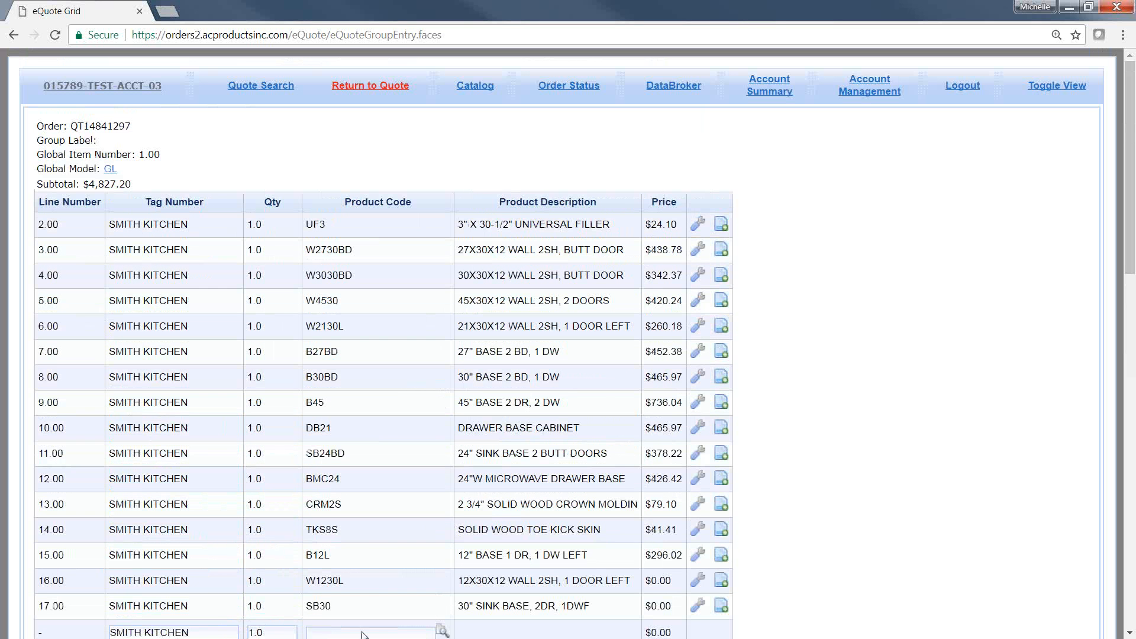
{"action": "left_click", "coordinate": [367, 85]}
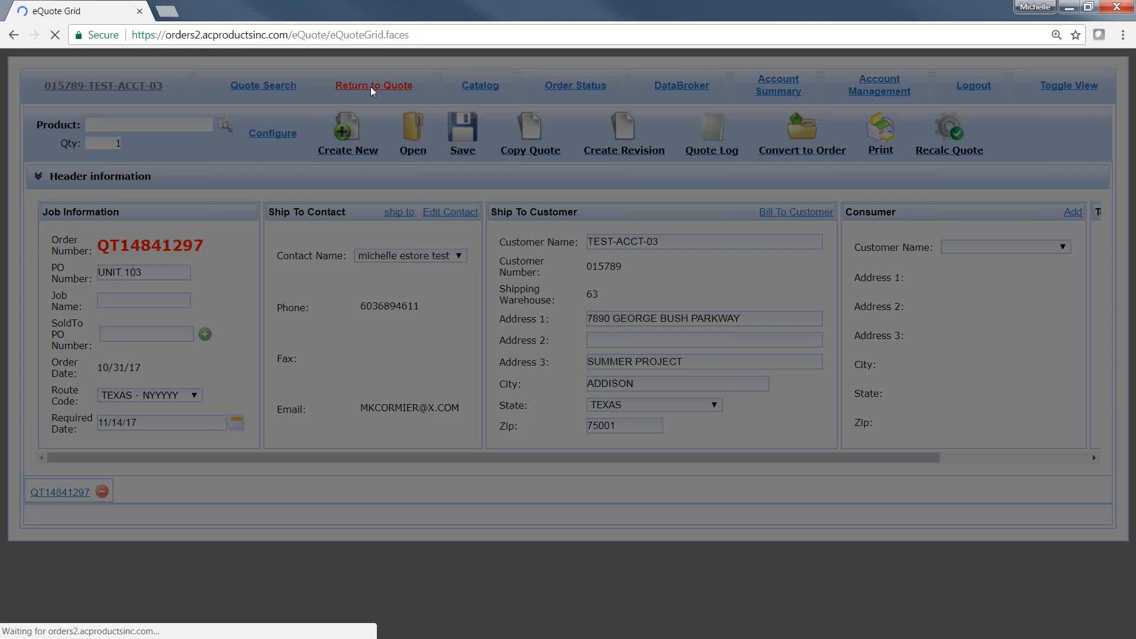
Step: Delete the SB30 sink base line from the end of the quote using its own line options
{"action": "scroll", "coordinate": [442, 397], "scroll_direction": "down", "scroll_amount": 3}
{"action": "scroll", "coordinate": [445, 402], "scroll_direction": "down", "scroll_amount": 5}
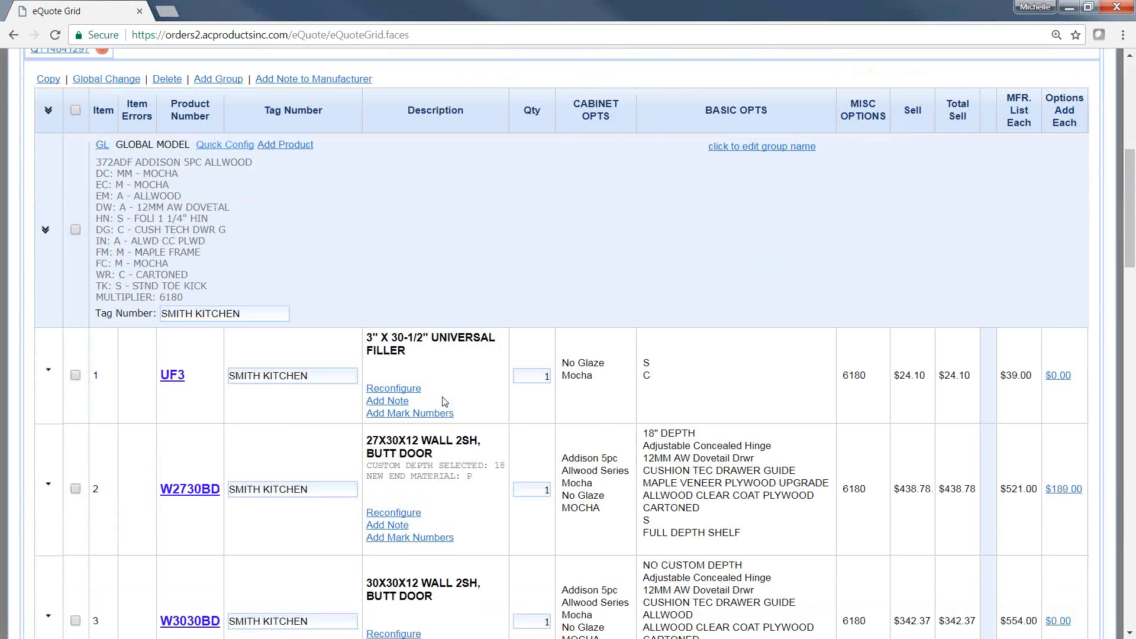
{"action": "scroll", "coordinate": [444, 400], "scroll_direction": "down", "scroll_amount": 18}
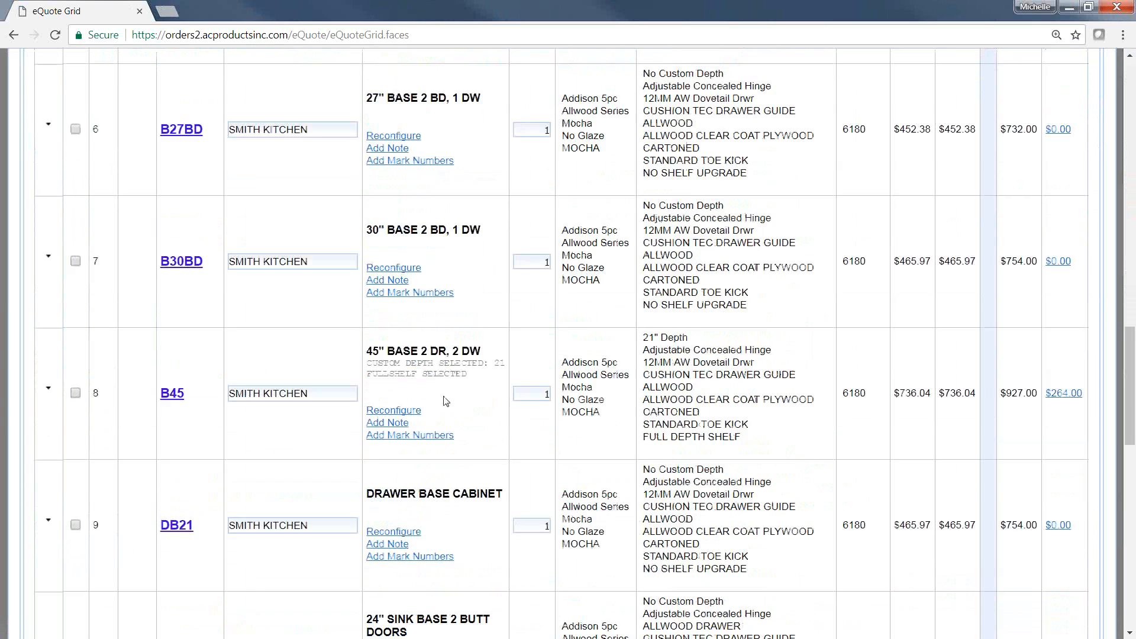
{"action": "scroll", "coordinate": [445, 401], "scroll_direction": "down", "scroll_amount": 8}
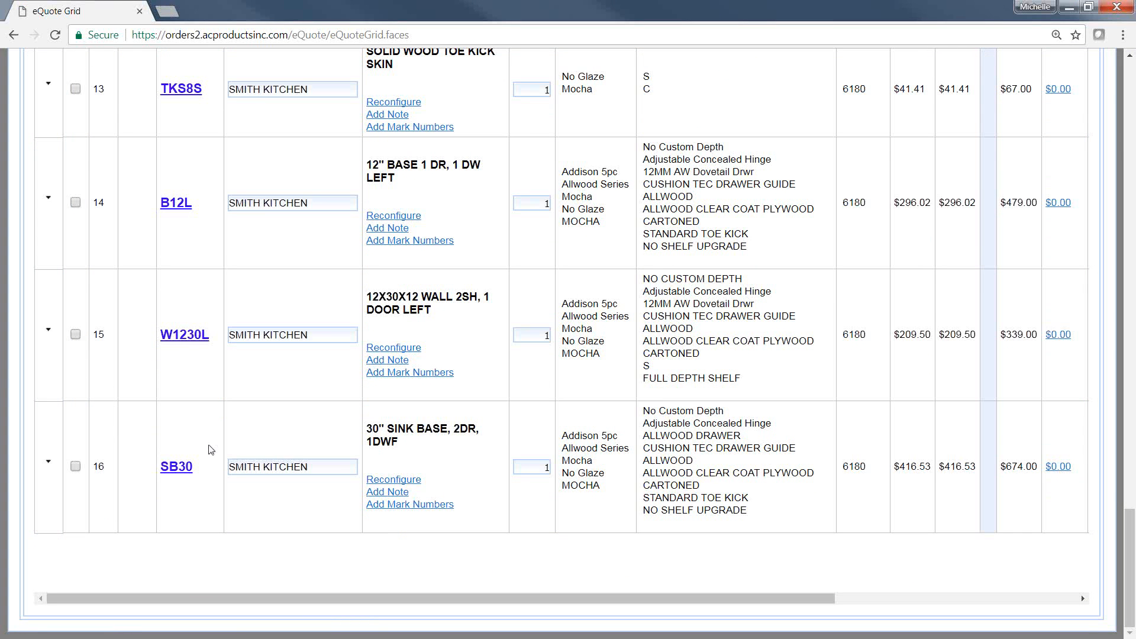
{"action": "left_click", "coordinate": [48, 465]}
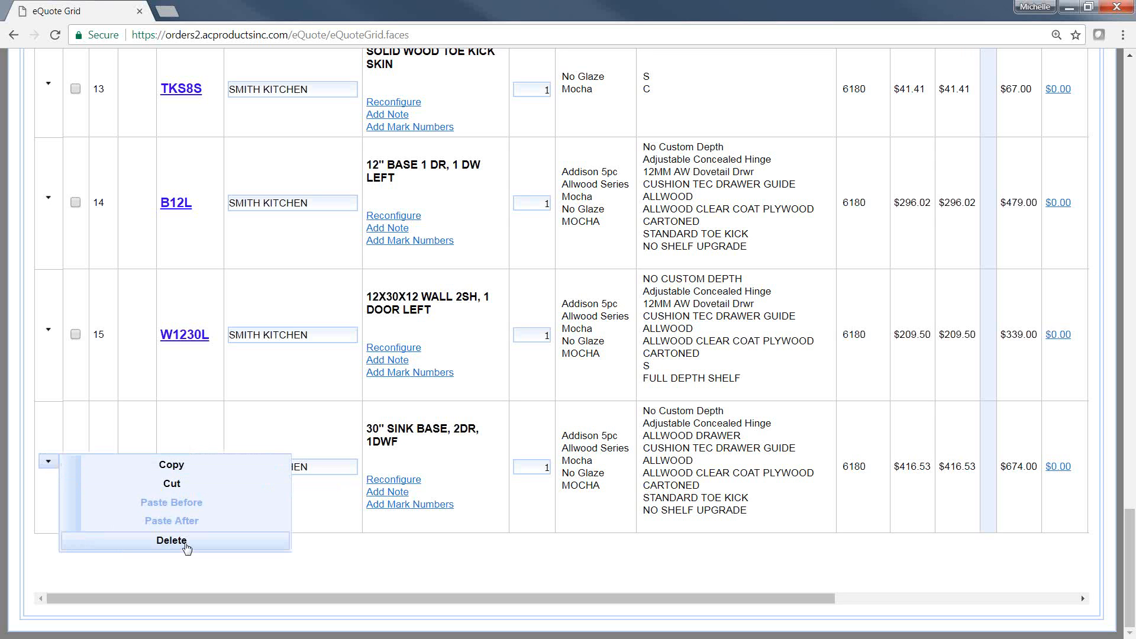
{"action": "left_click", "coordinate": [146, 540]}
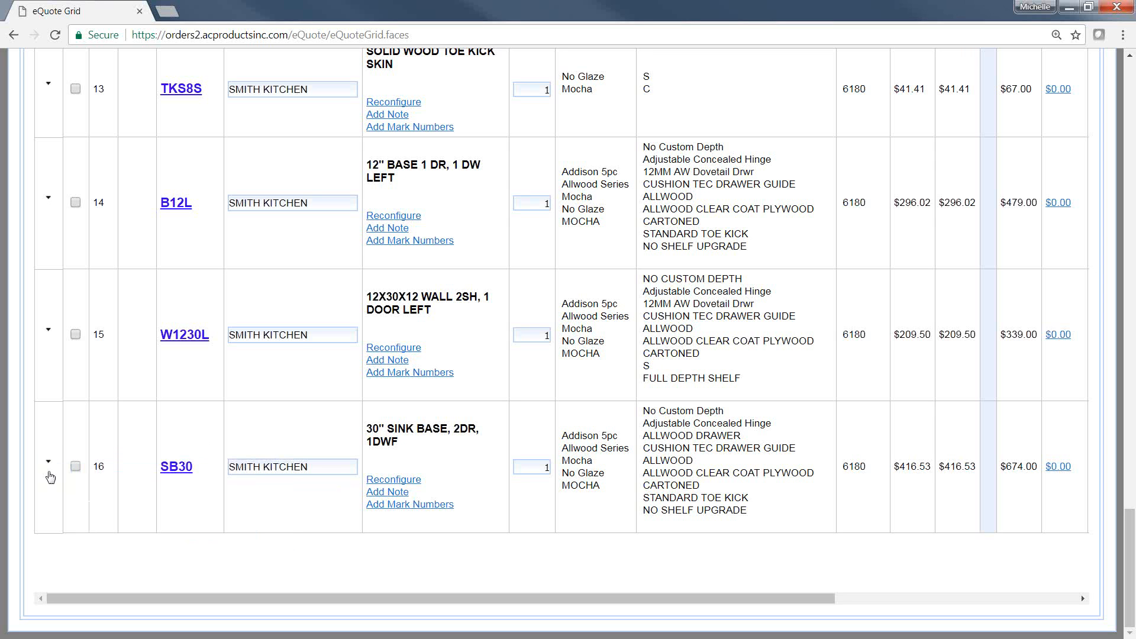
{"action": "left_click", "coordinate": [49, 461]}
{"action": "left_click", "coordinate": [173, 541]}
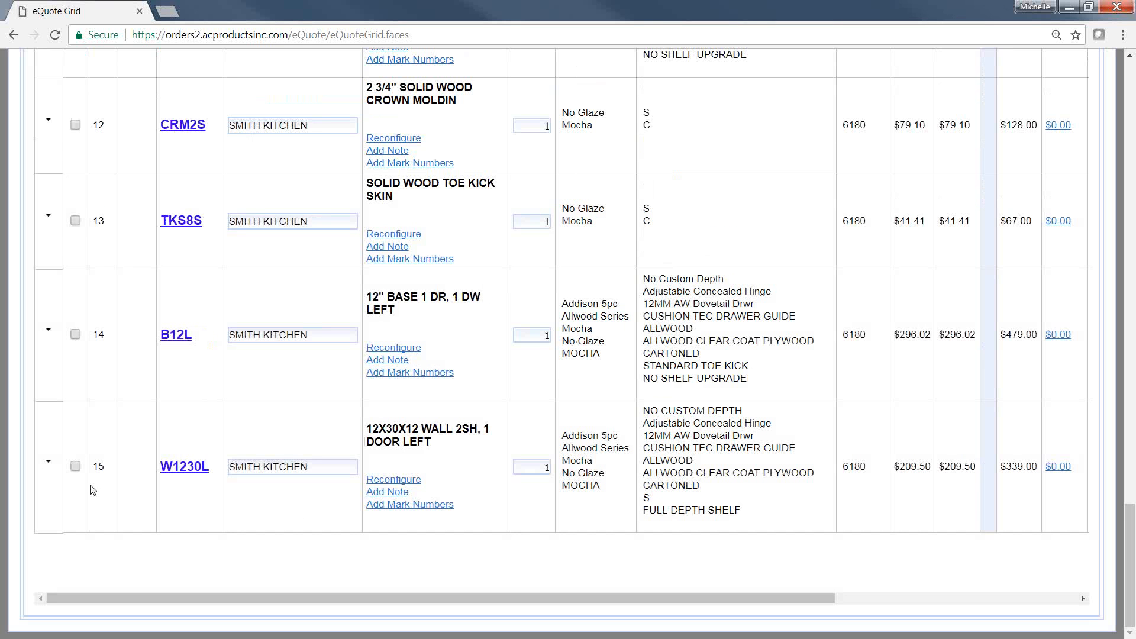
Step: Select the B12L and W1230L lines at the end of the quote and delete them together
{"action": "left_click", "coordinate": [76, 465]}
{"action": "scroll", "coordinate": [92, 442], "scroll_direction": "up", "scroll_amount": 3}
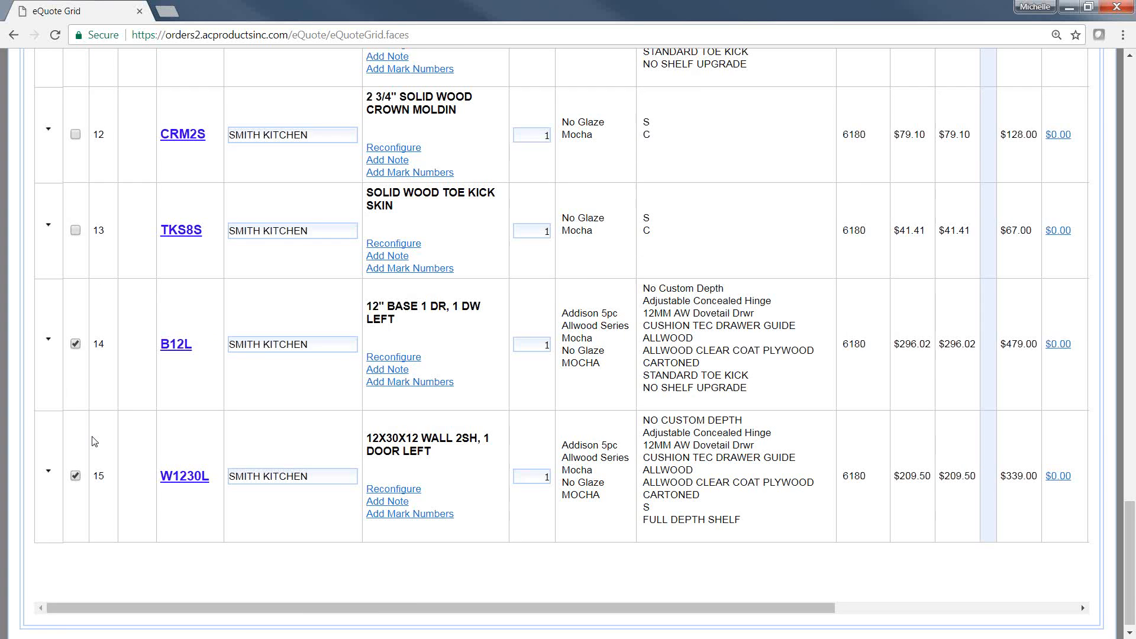
{"action": "scroll", "coordinate": [92, 443], "scroll_direction": "up", "scroll_amount": 20}
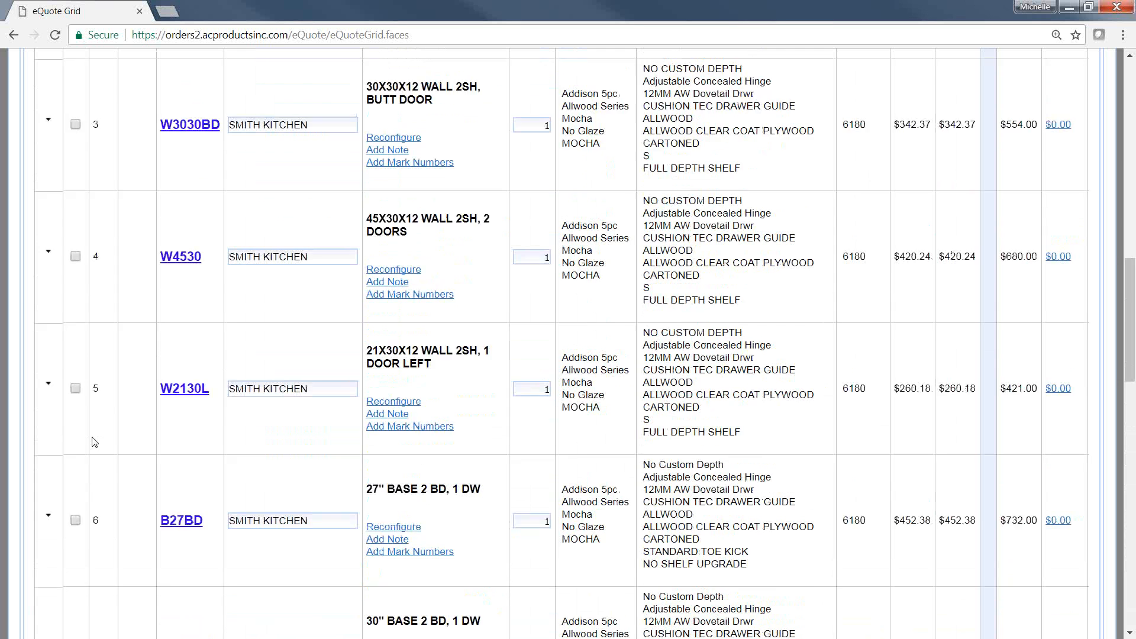
{"action": "scroll", "coordinate": [92, 441], "scroll_direction": "up", "scroll_amount": 4}
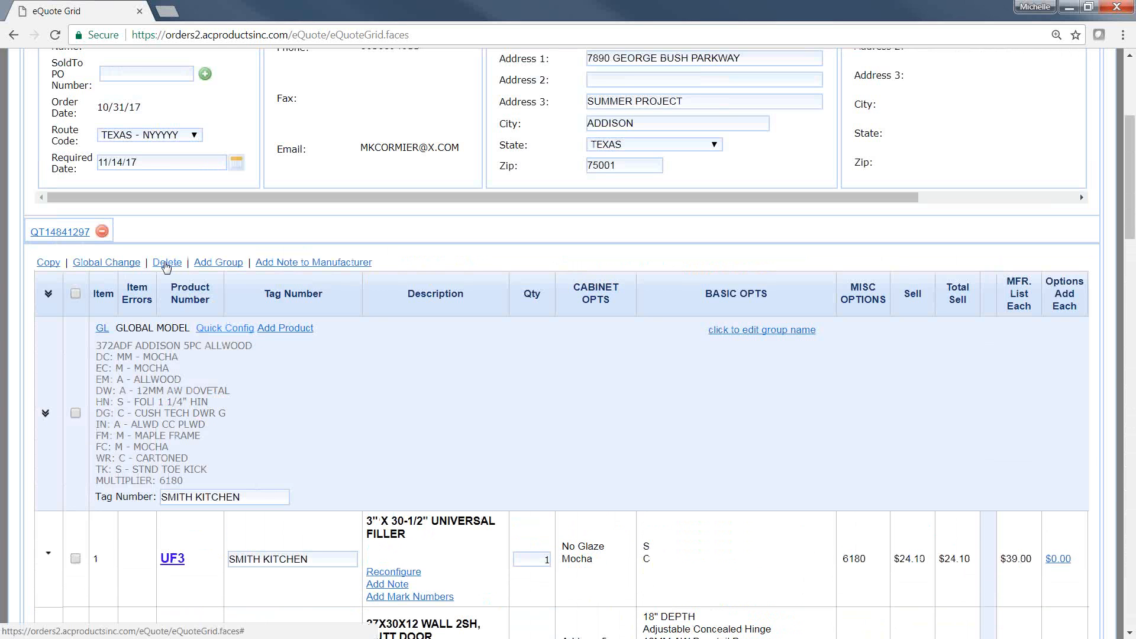
{"action": "left_click", "coordinate": [162, 264]}
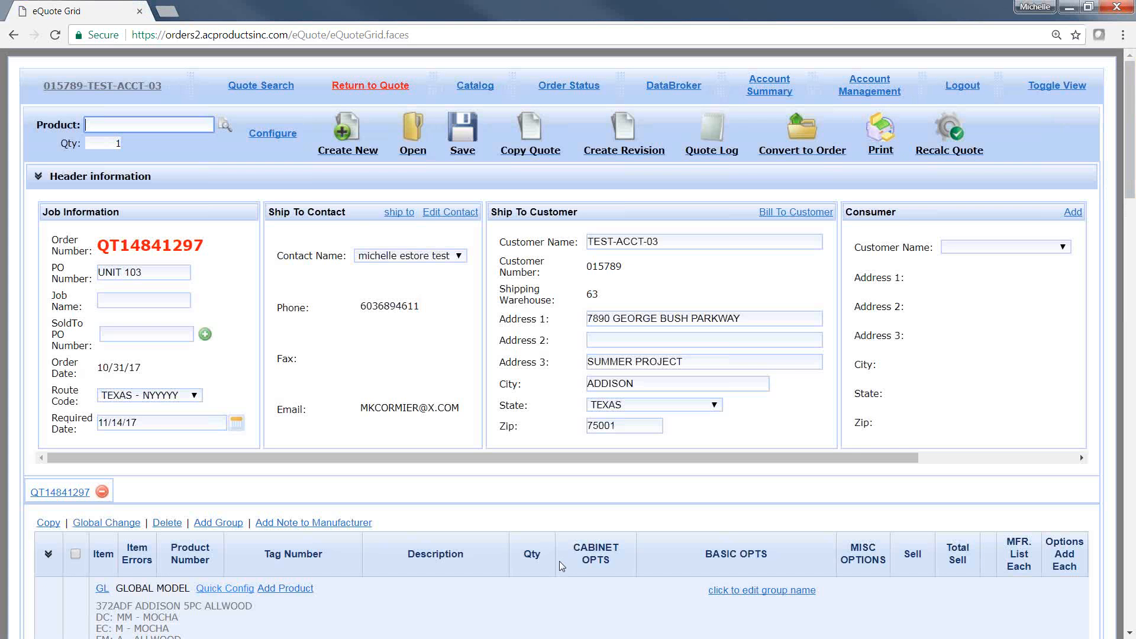
Step: Display the line options for the UF3 universal filler line, then close them without changing the line
{"action": "scroll", "coordinate": [561, 566], "scroll_direction": "down", "scroll_amount": 6}
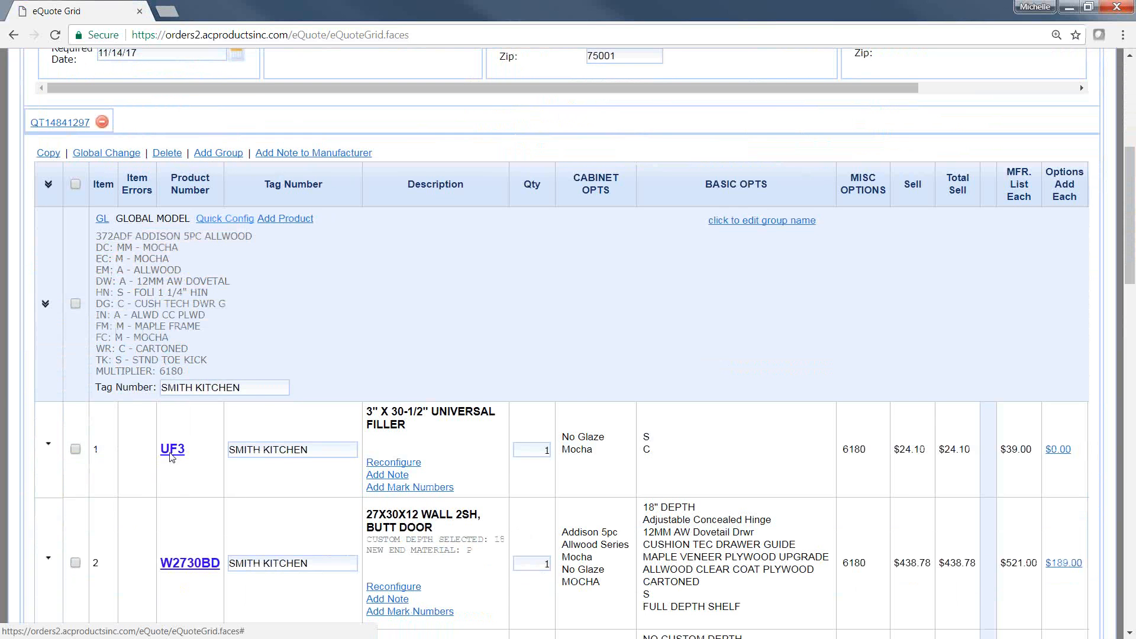
{"action": "scroll", "coordinate": [177, 456], "scroll_direction": "down", "scroll_amount": 3}
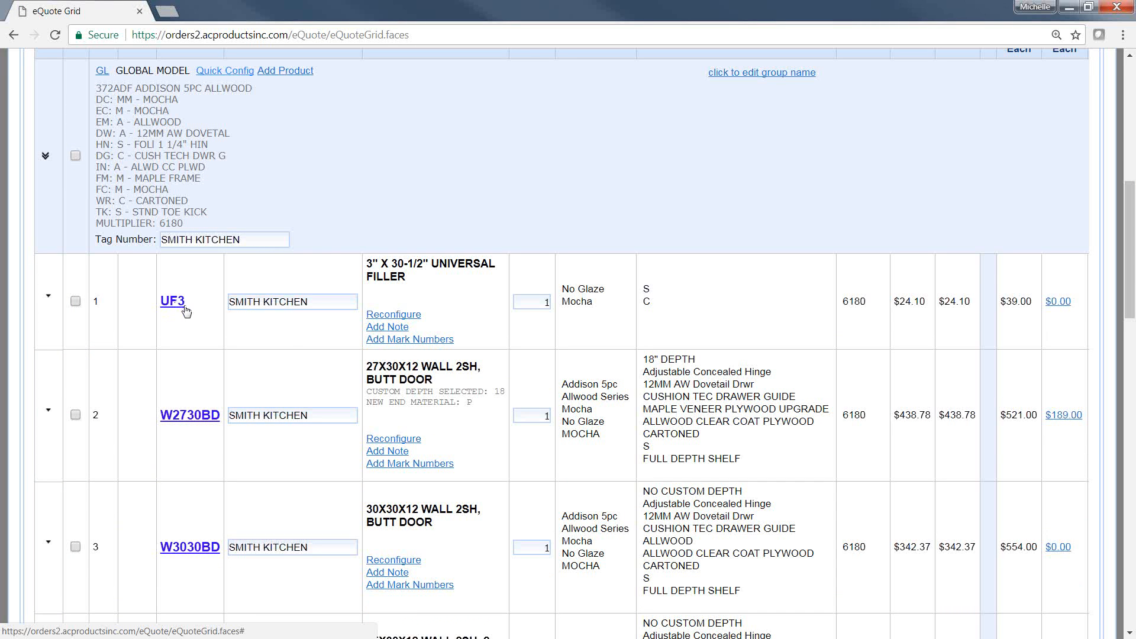
{"action": "left_click", "coordinate": [50, 298]}
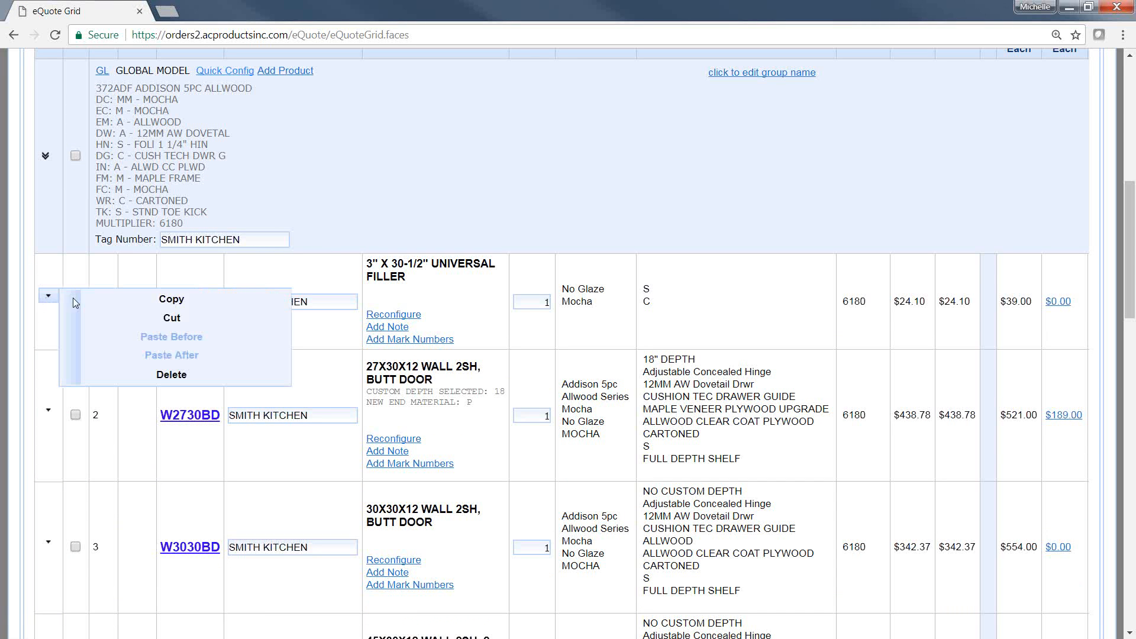
{"action": "left_click", "coordinate": [171, 375]}
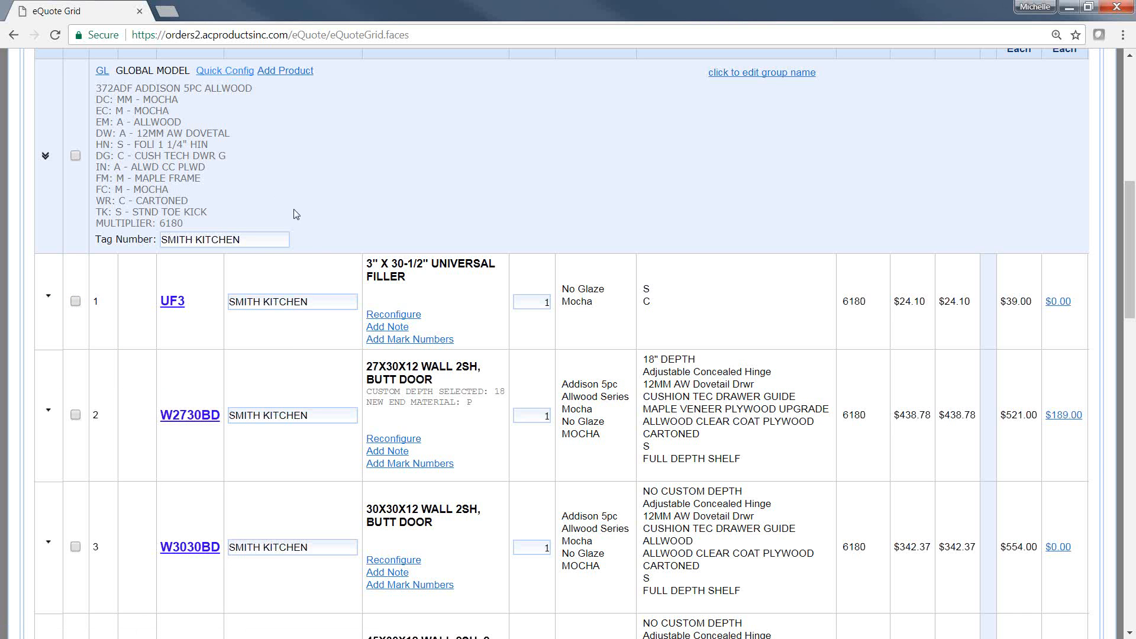
Step: Quick-add product number B12L with a quantity of 1 to the GLOBAL MODEL group through Add Product
{"action": "scroll", "coordinate": [316, 247], "scroll_direction": "up", "scroll_amount": 1}
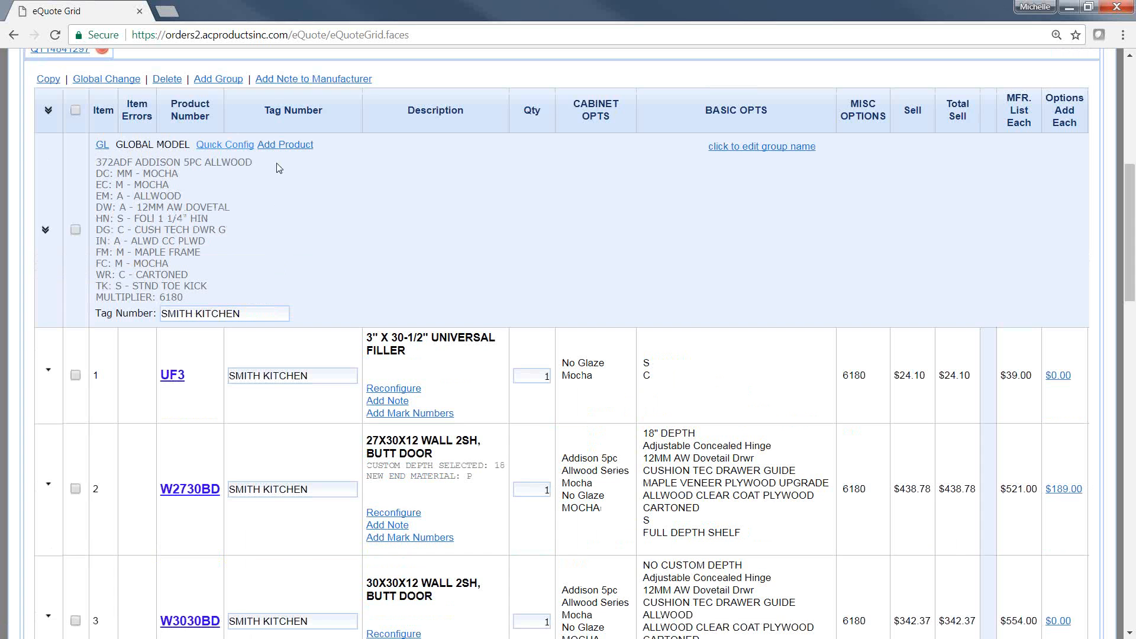
{"action": "left_click_drag", "start_coordinate": [263, 148], "coordinate": [326, 148]}
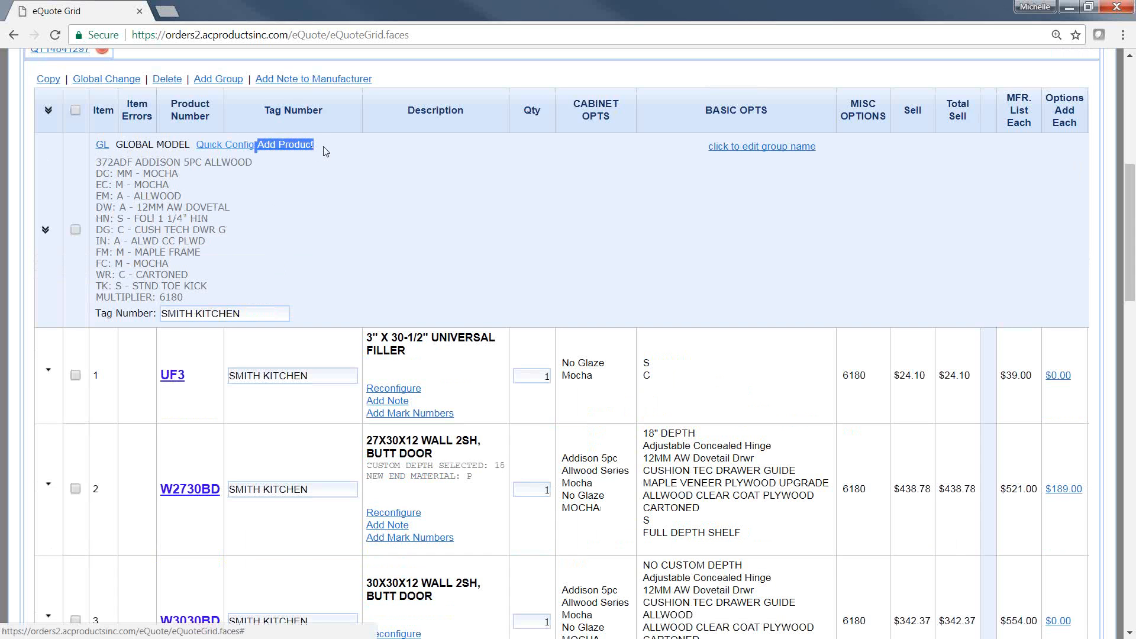
{"action": "left_click", "coordinate": [294, 157]}
{"action": "left_click", "coordinate": [294, 148]}
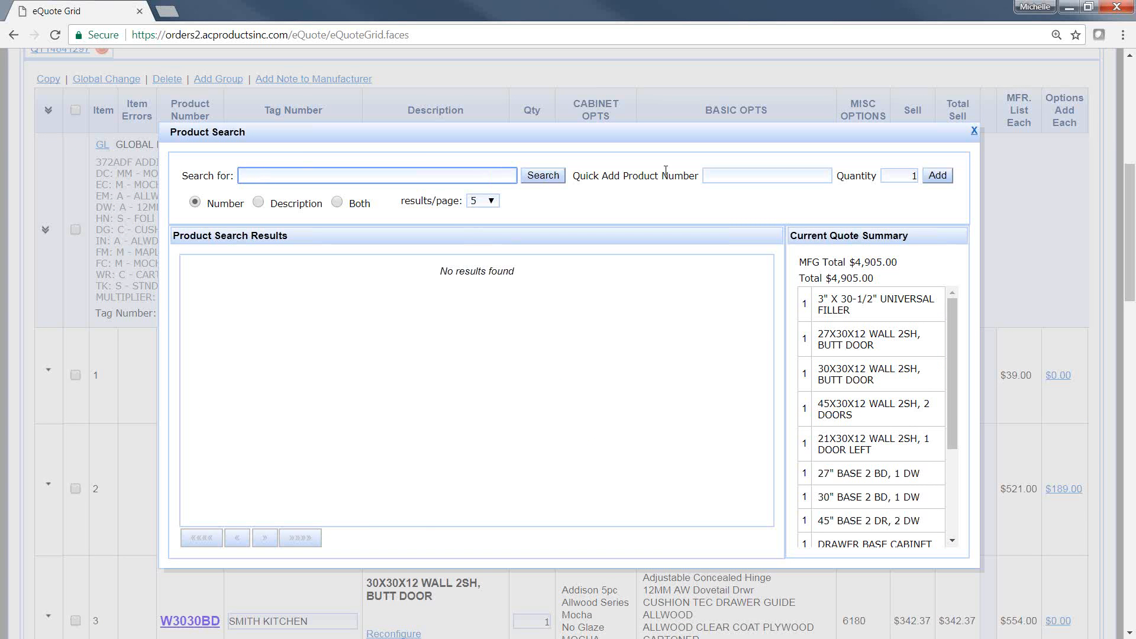
{"action": "left_click", "coordinate": [733, 176]}
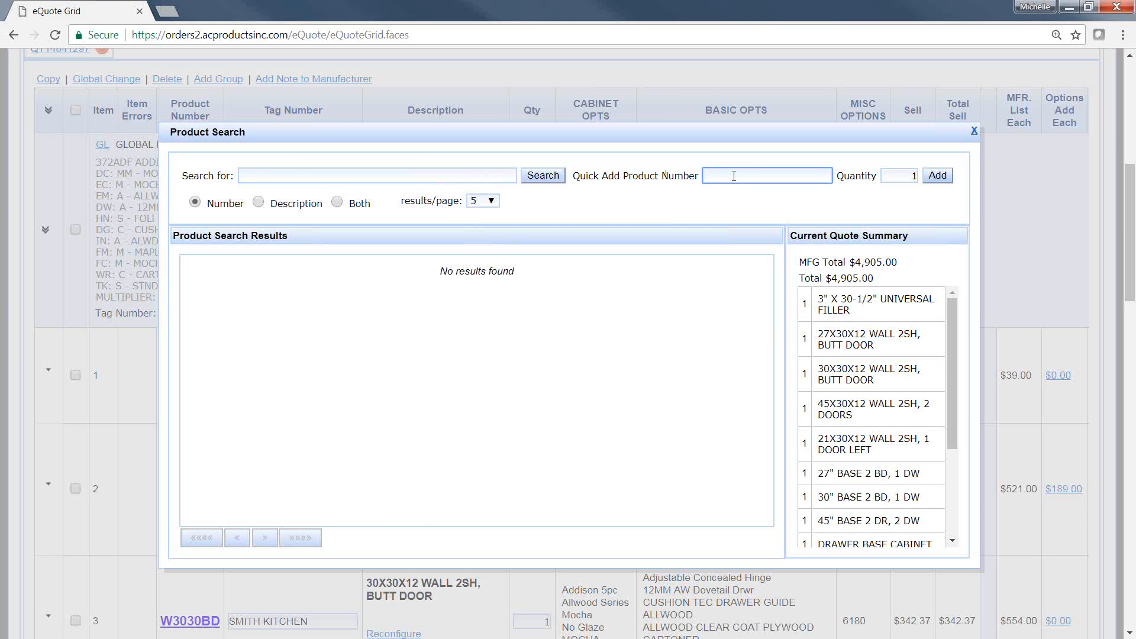
{"action": "type", "text": "B12L"}
{"action": "left_click", "coordinate": [946, 176]}
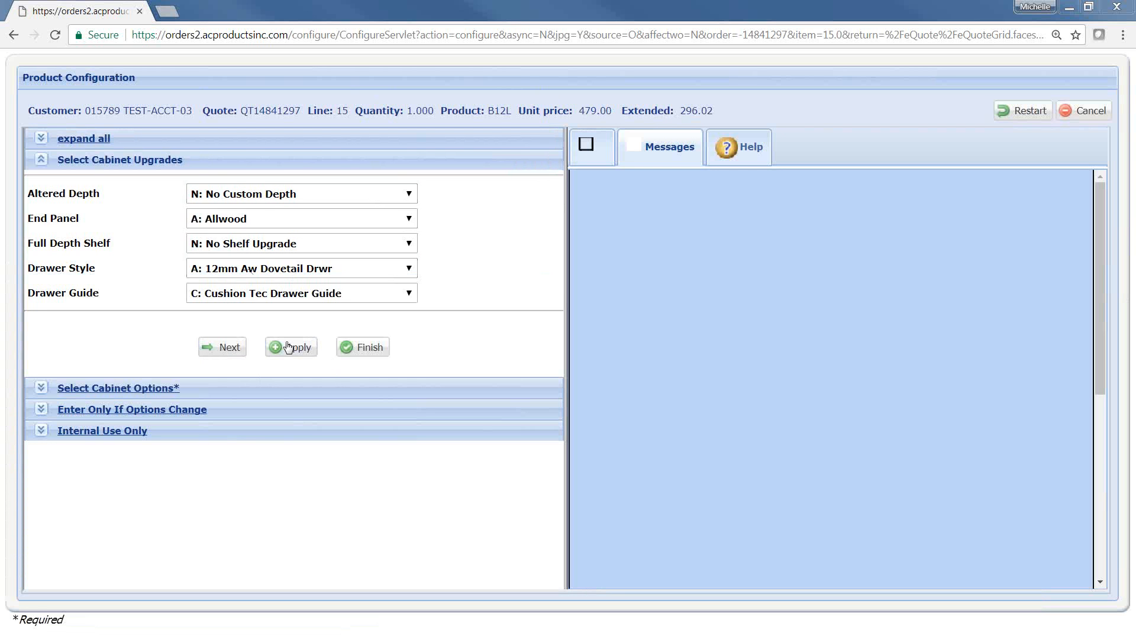
Step: Finish the B12L configuration with its preset cabinet upgrades and check the new line at the end of the quote
{"action": "left_click", "coordinate": [358, 346]}
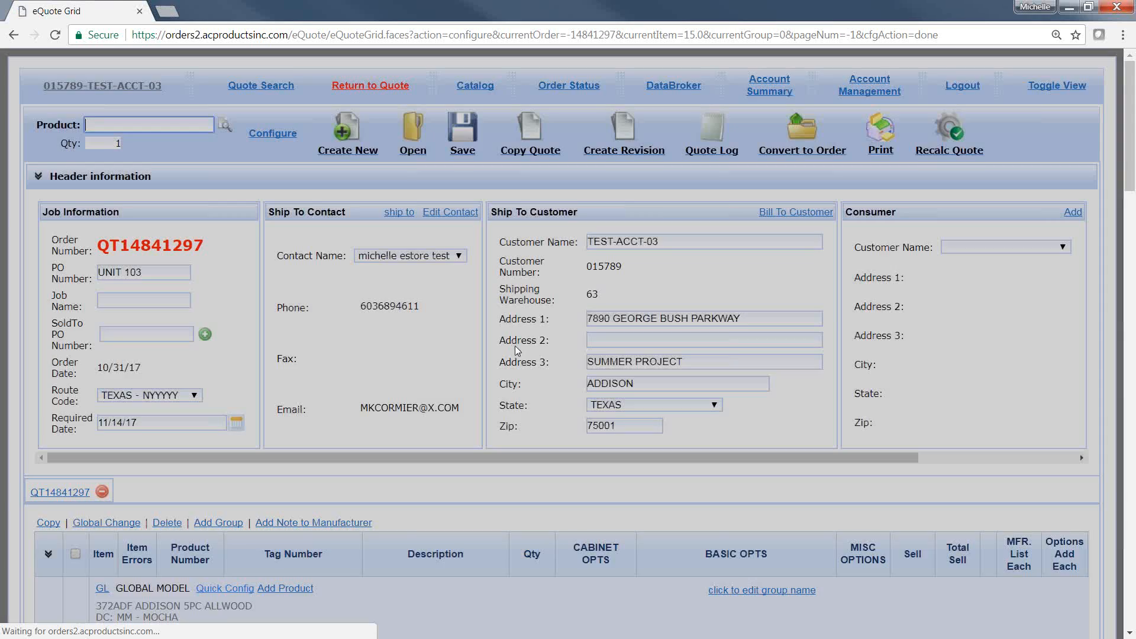
{"action": "scroll", "coordinate": [515, 346], "scroll_direction": "down", "scroll_amount": 15}
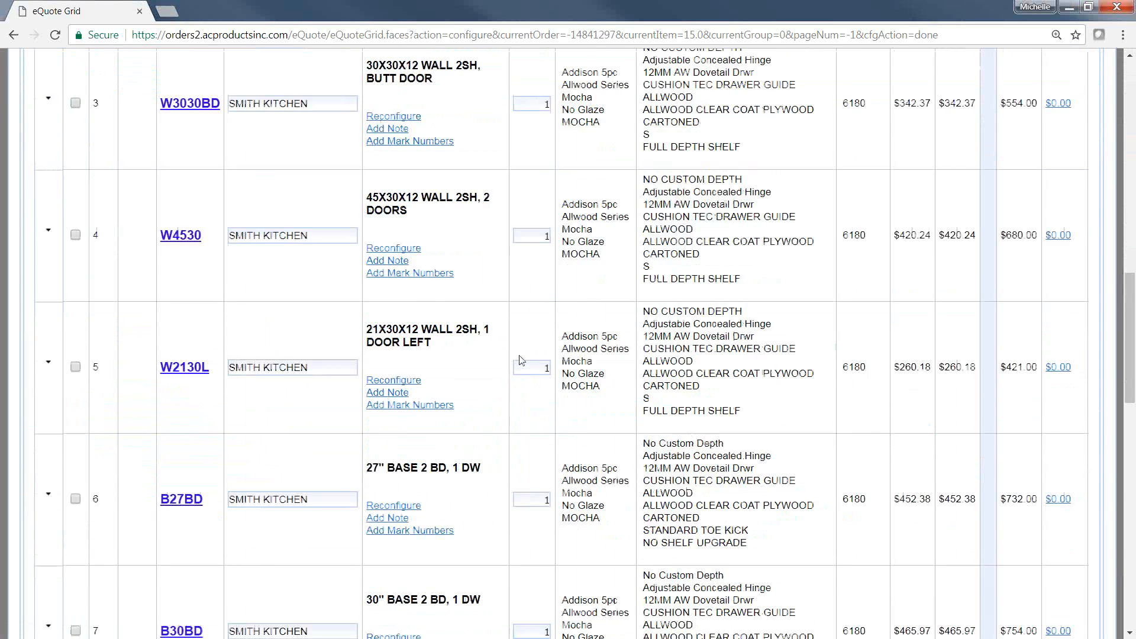
{"action": "scroll", "coordinate": [520, 360], "scroll_direction": "down", "scroll_amount": 17}
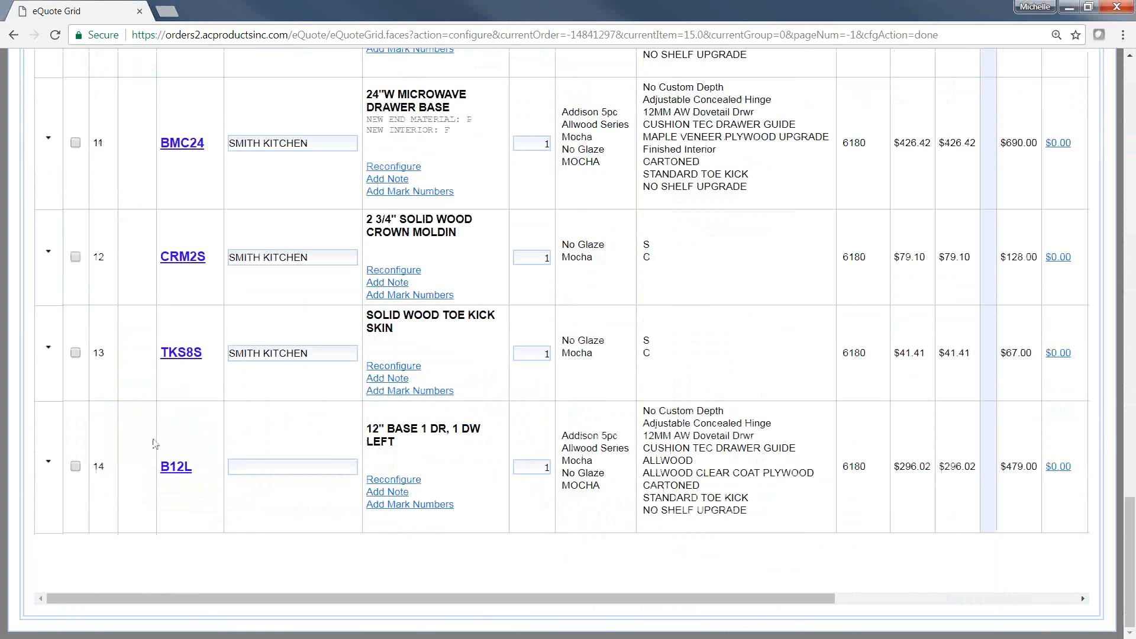
{"action": "scroll", "coordinate": [326, 454], "scroll_direction": "up", "scroll_amount": 15}
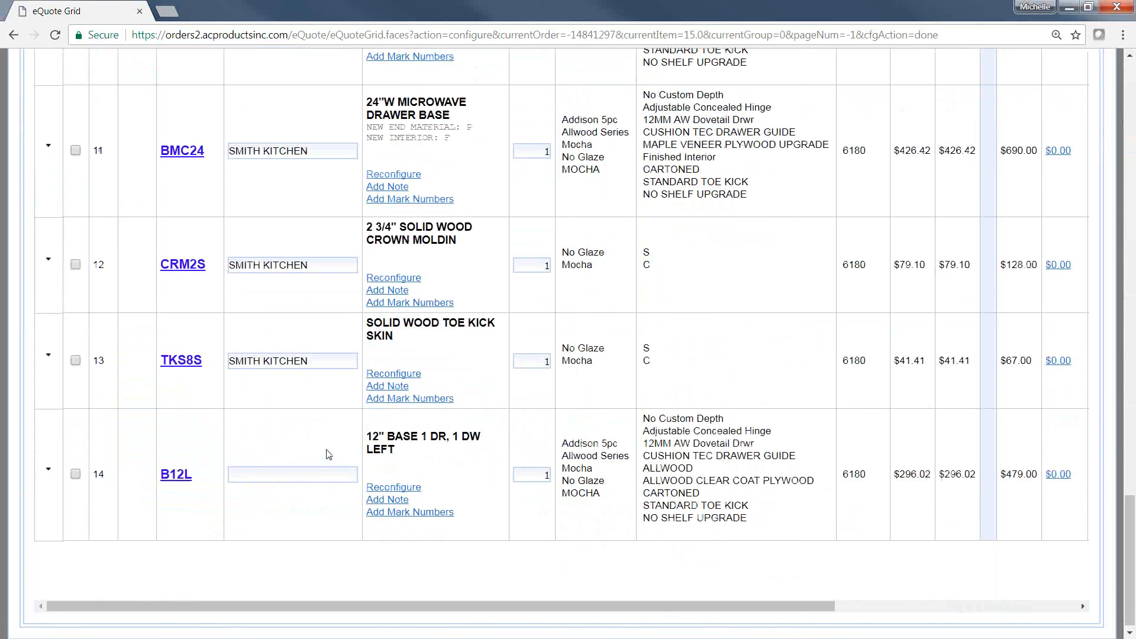
{"action": "scroll", "coordinate": [335, 449], "scroll_direction": "up", "scroll_amount": 12}
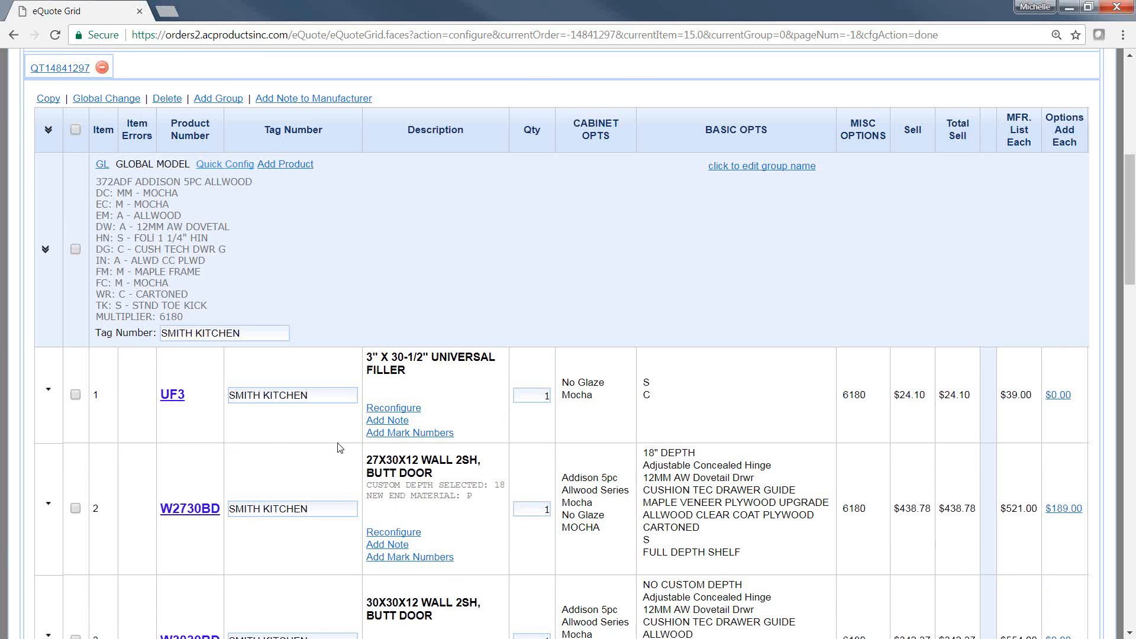